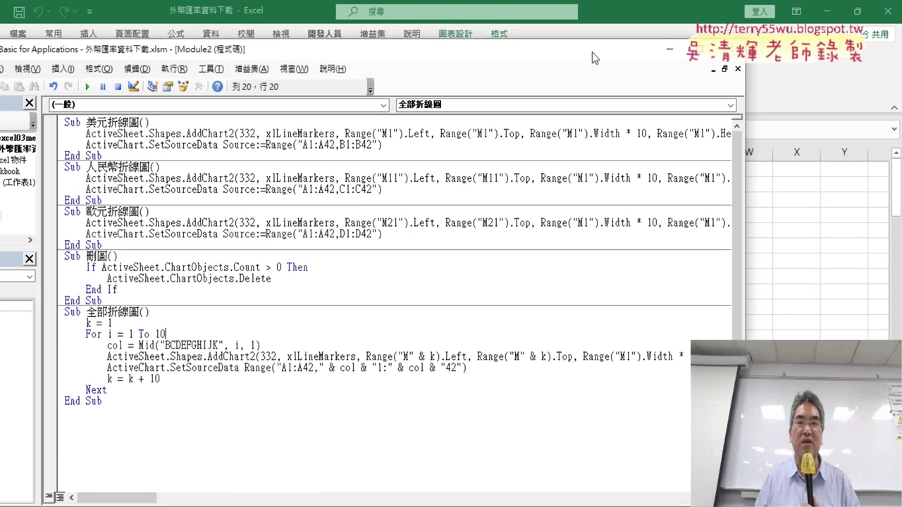
Scroll through the worksheet's line charts, then go back to the macro code editor
{"action": "key", "text": "alt+F11"}
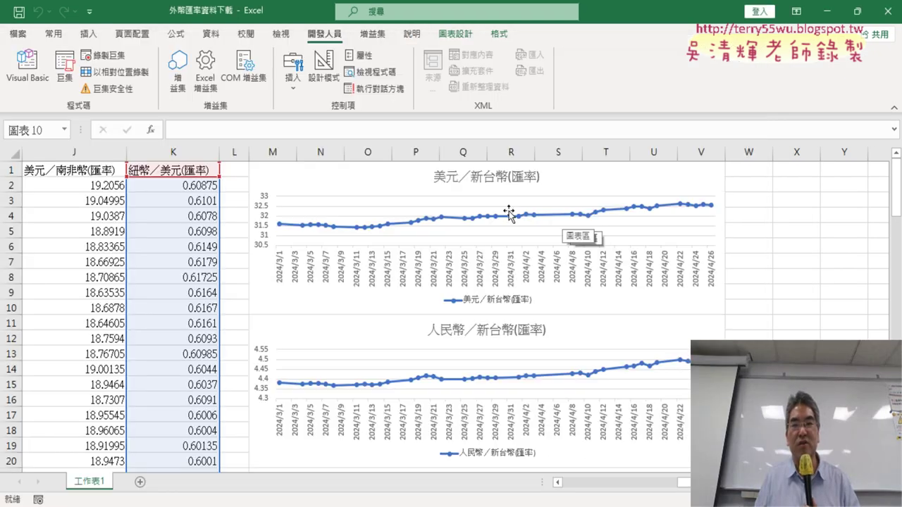
{"action": "scroll", "coordinate": [493, 222], "scroll_direction": "down", "scroll_amount": 1}
{"action": "scroll", "coordinate": [472, 356], "scroll_direction": "up", "scroll_amount": 1}
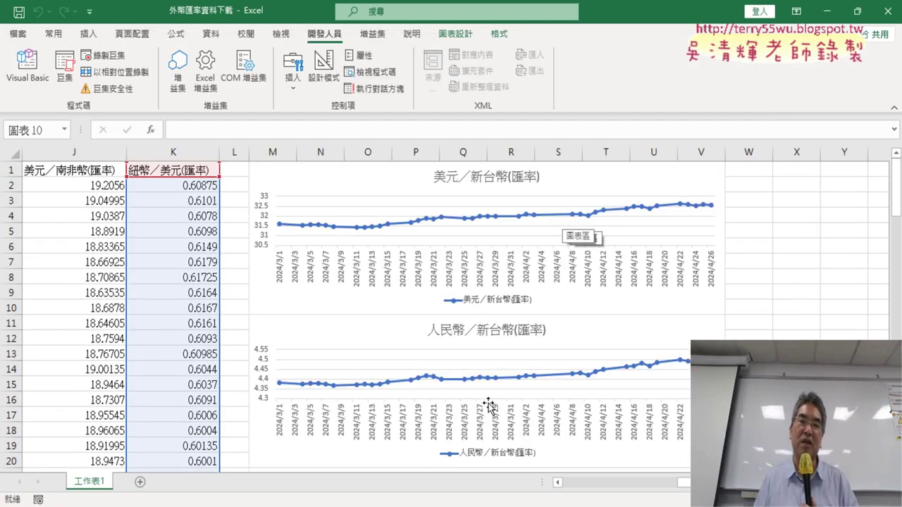
{"action": "scroll", "coordinate": [486, 394], "scroll_direction": "down", "scroll_amount": 2}
{"action": "scroll", "coordinate": [487, 394], "scroll_direction": "down", "scroll_amount": 2}
{"action": "scroll", "coordinate": [486, 391], "scroll_direction": "down", "scroll_amount": 2}
{"action": "scroll", "coordinate": [486, 390], "scroll_direction": "down", "scroll_amount": 1}
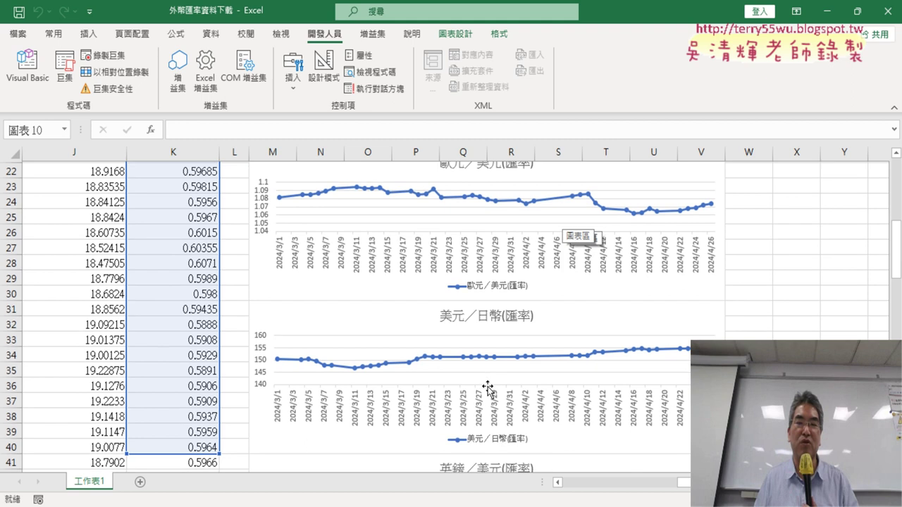
{"action": "scroll", "coordinate": [491, 386], "scroll_direction": "down", "scroll_amount": 3}
{"action": "scroll", "coordinate": [491, 386], "scroll_direction": "down", "scroll_amount": 4}
{"action": "scroll", "coordinate": [491, 386], "scroll_direction": "down", "scroll_amount": 3}
{"action": "scroll", "coordinate": [490, 384], "scroll_direction": "down", "scroll_amount": 2}
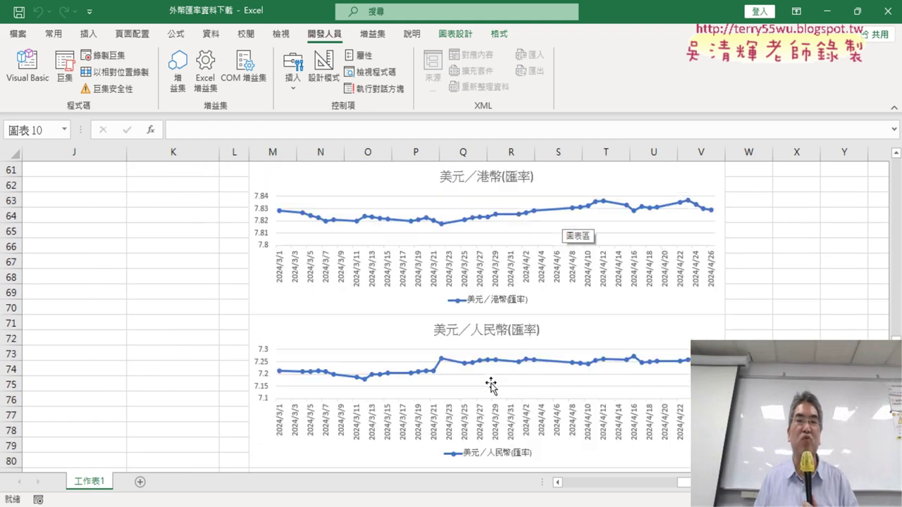
{"action": "scroll", "coordinate": [483, 378], "scroll_direction": "up", "scroll_amount": 3}
{"action": "scroll", "coordinate": [472, 365], "scroll_direction": "up", "scroll_amount": 5}
{"action": "scroll", "coordinate": [471, 363], "scroll_direction": "up", "scroll_amount": 6}
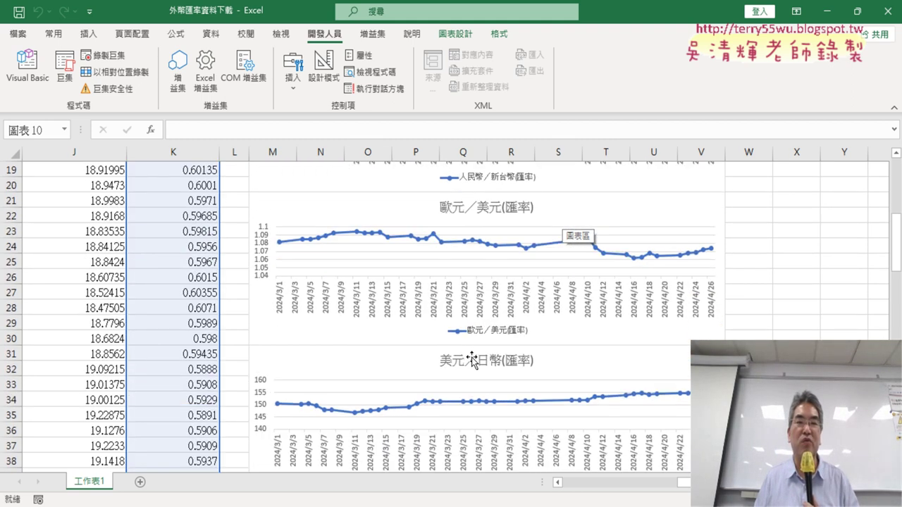
{"action": "scroll", "coordinate": [468, 361], "scroll_direction": "up", "scroll_amount": 5}
{"action": "scroll", "coordinate": [468, 365], "scroll_direction": "up", "scroll_amount": 1}
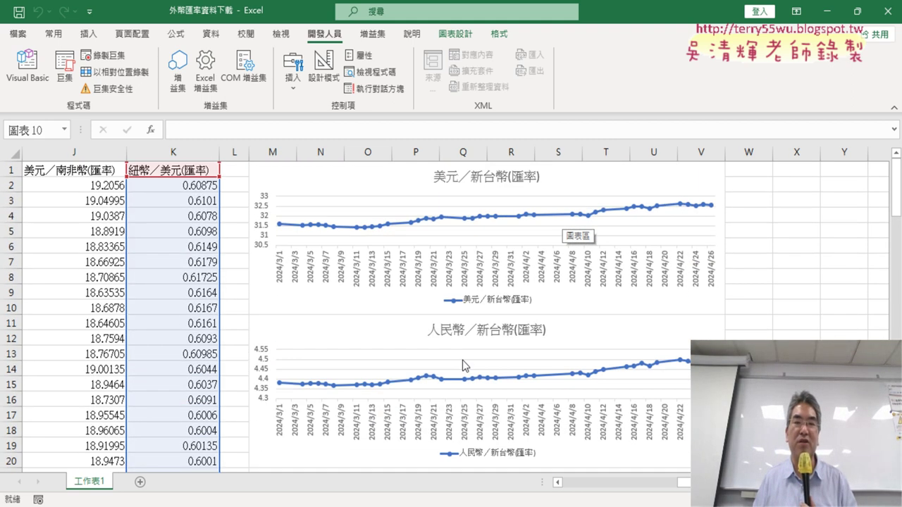
{"action": "left_click", "coordinate": [26, 67]}
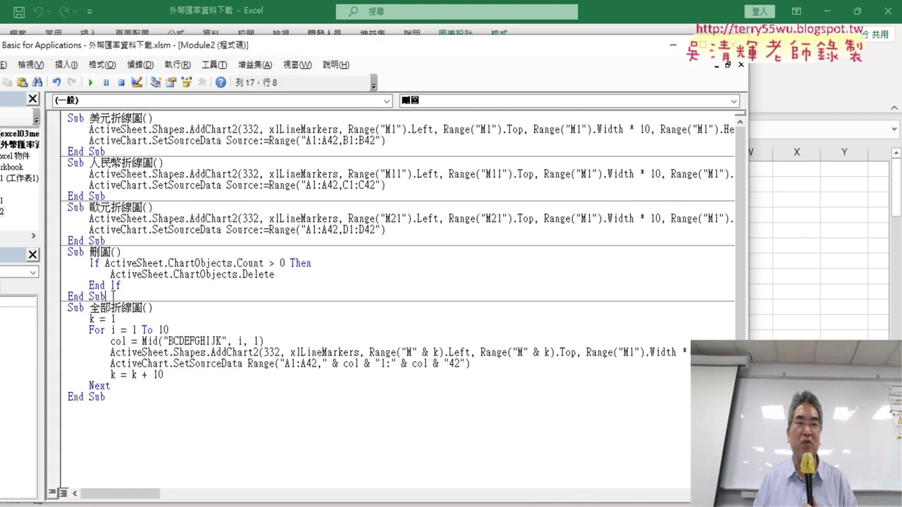
Highlight the 刪圖 procedure, its ActiveSheet.ChartObjects condition and its delete-all-charts line
{"action": "left_click_drag", "start_coordinate": [119, 294], "coordinate": [64, 252]}
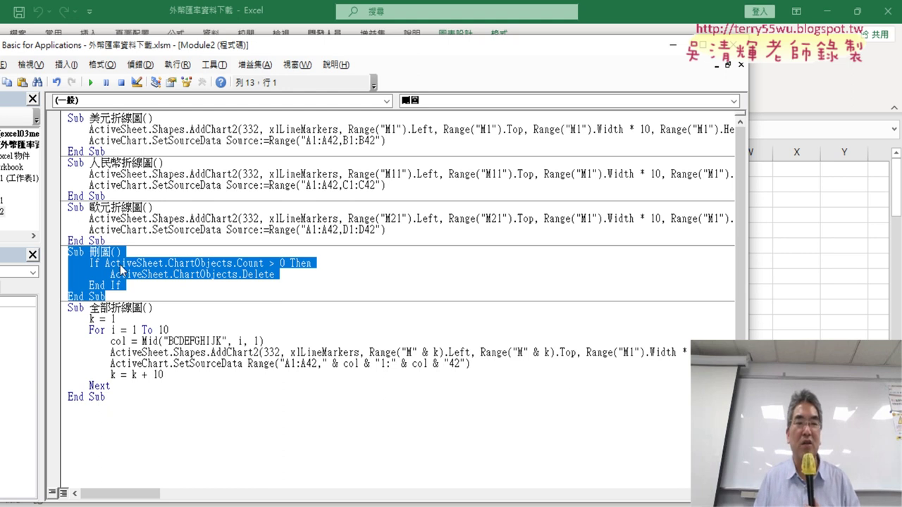
{"action": "left_click", "coordinate": [121, 264]}
{"action": "left_click_drag", "start_coordinate": [105, 264], "coordinate": [166, 264]}
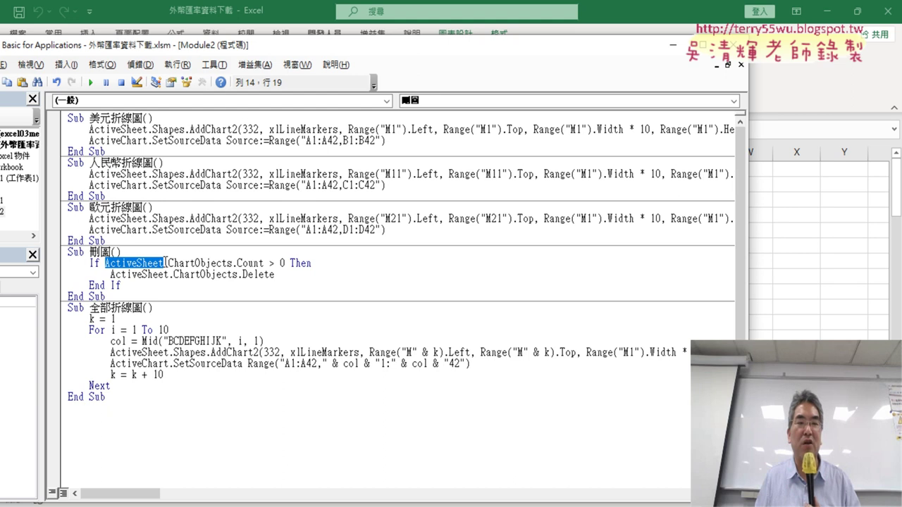
{"action": "left_click_drag", "start_coordinate": [168, 264], "coordinate": [228, 263]}
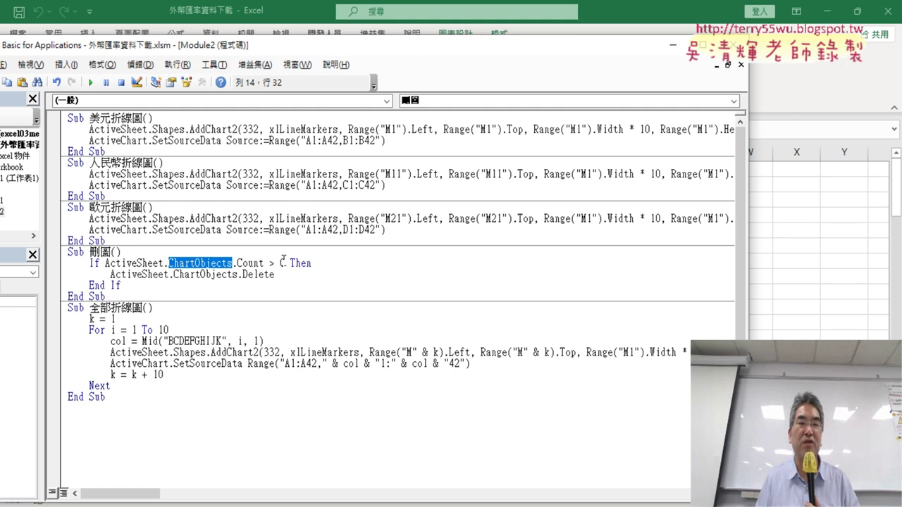
{"action": "left_click_drag", "start_coordinate": [275, 275], "coordinate": [110, 275]}
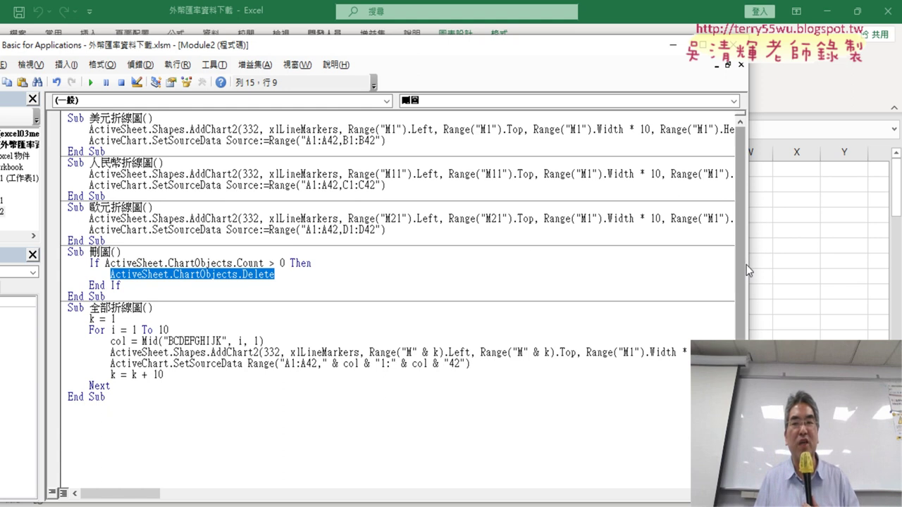
Narrow the VBA editor to show the charts, reselect 刪圖, and bring up the Google Docs note
{"action": "left_click_drag", "start_coordinate": [748, 266], "coordinate": [346, 266]}
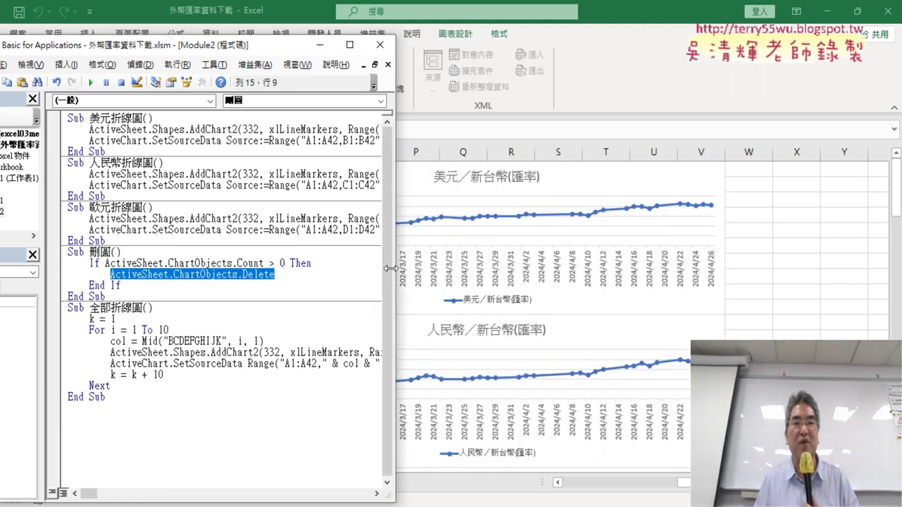
{"action": "left_click", "coordinate": [167, 290]}
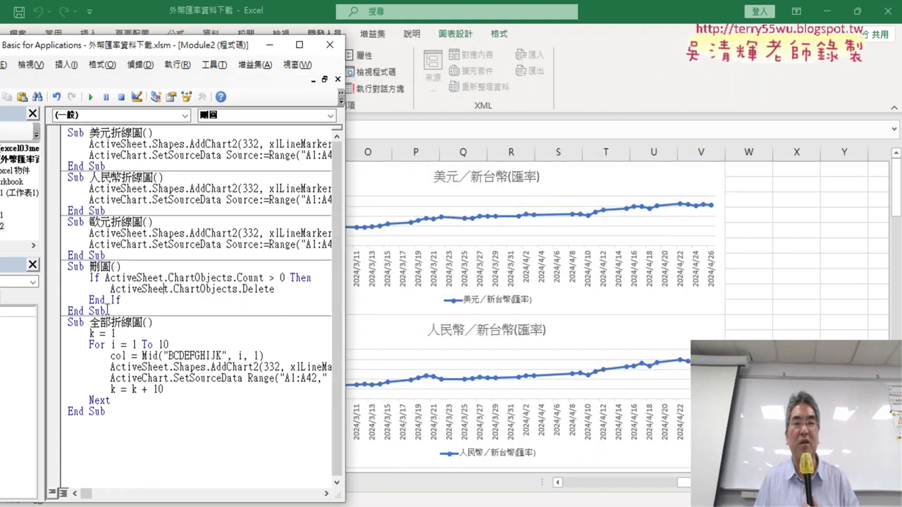
{"action": "left_click_drag", "start_coordinate": [108, 311], "coordinate": [67, 267]}
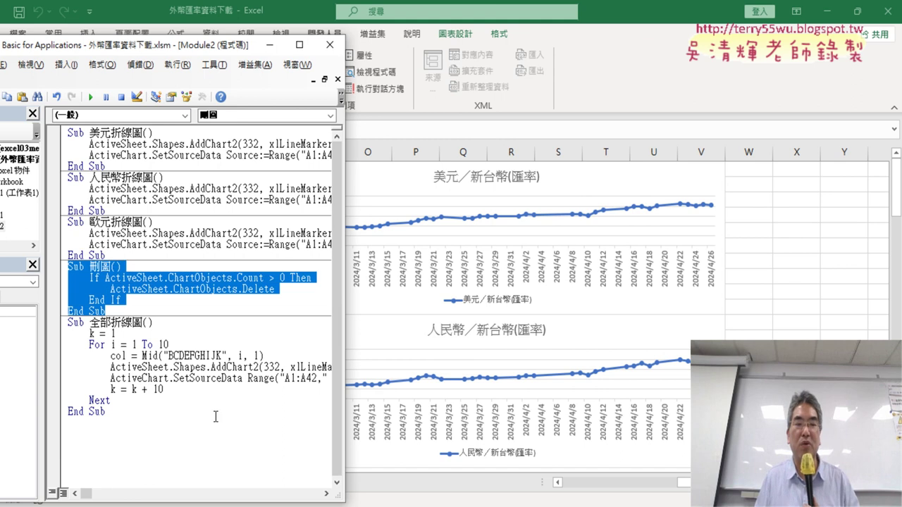
{"action": "mouse_move", "coordinate": [402, 497]}
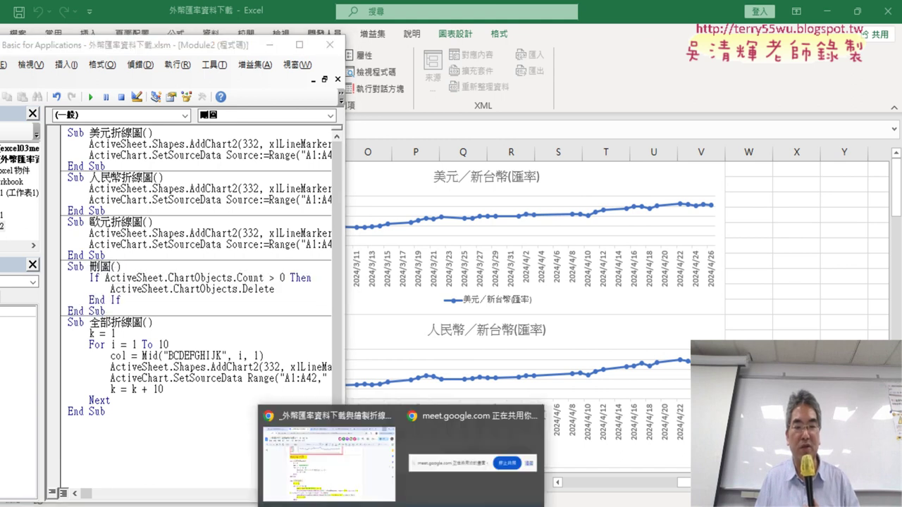
{"action": "left_click", "coordinate": [352, 454]}
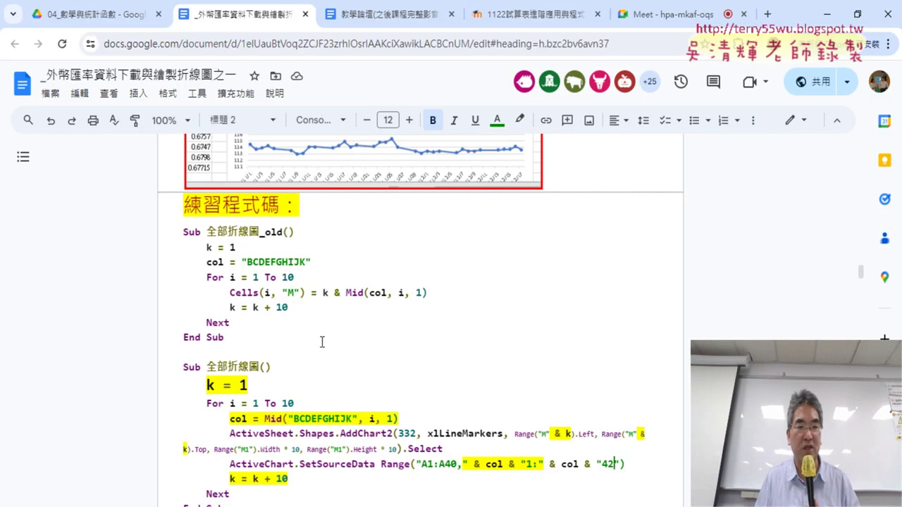
Find and select the 刪圖 code in the lesson note, then minimise Chrome
{"action": "scroll", "coordinate": [322, 342], "scroll_direction": "up", "scroll_amount": 5}
{"action": "scroll", "coordinate": [324, 338], "scroll_direction": "up", "scroll_amount": 5}
{"action": "scroll", "coordinate": [326, 333], "scroll_direction": "up", "scroll_amount": 5}
{"action": "scroll", "coordinate": [327, 328], "scroll_direction": "up", "scroll_amount": 5}
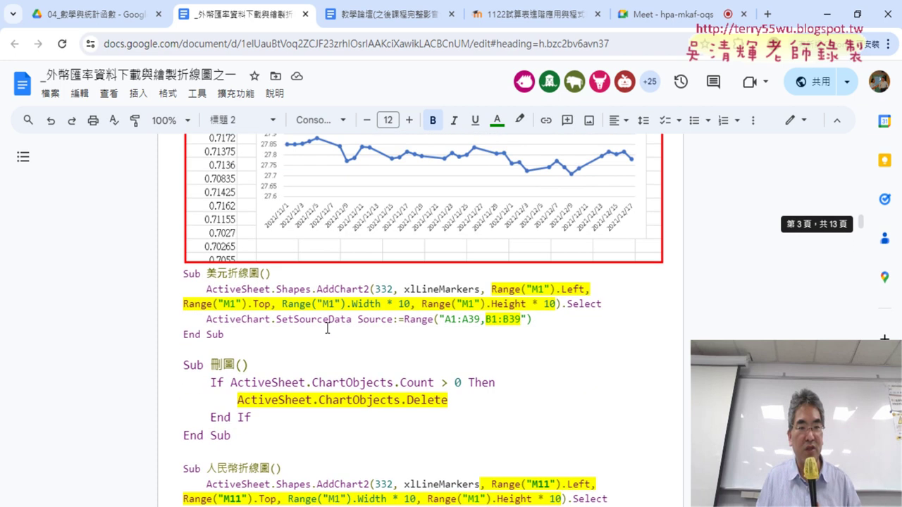
{"action": "scroll", "coordinate": [327, 328], "scroll_direction": "down", "scroll_amount": 2}
{"action": "left_click_drag", "start_coordinate": [236, 296], "coordinate": [185, 225]}
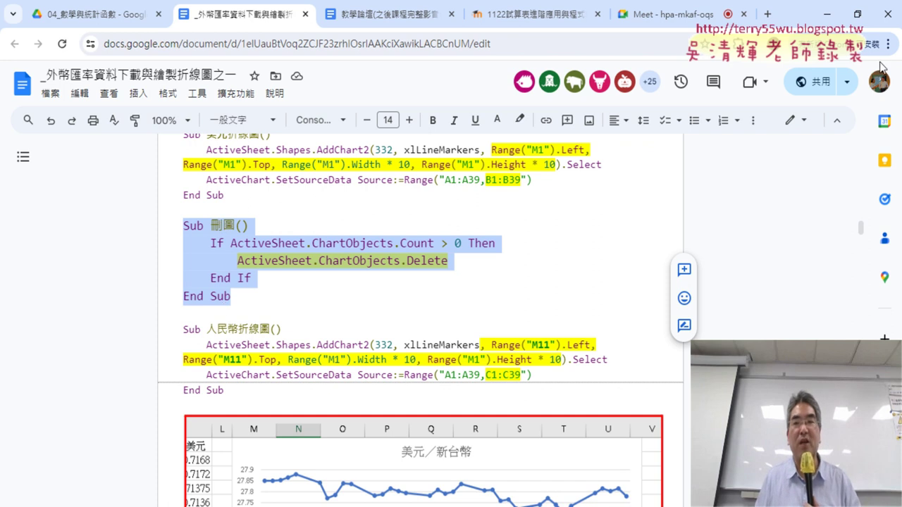
{"action": "left_click", "coordinate": [824, 8]}
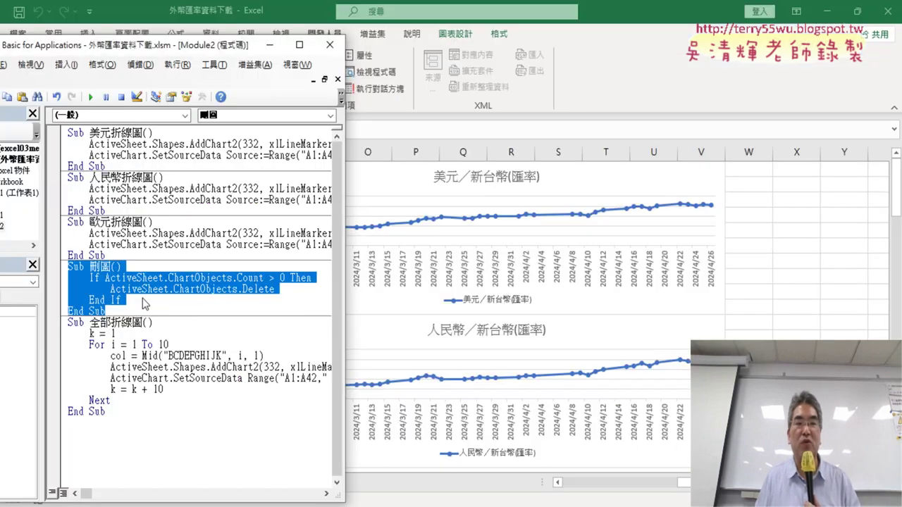
Run 刪圖, then 全部折線圖, then 刪圖 again, and widen the editor
{"action": "left_click", "coordinate": [223, 289]}
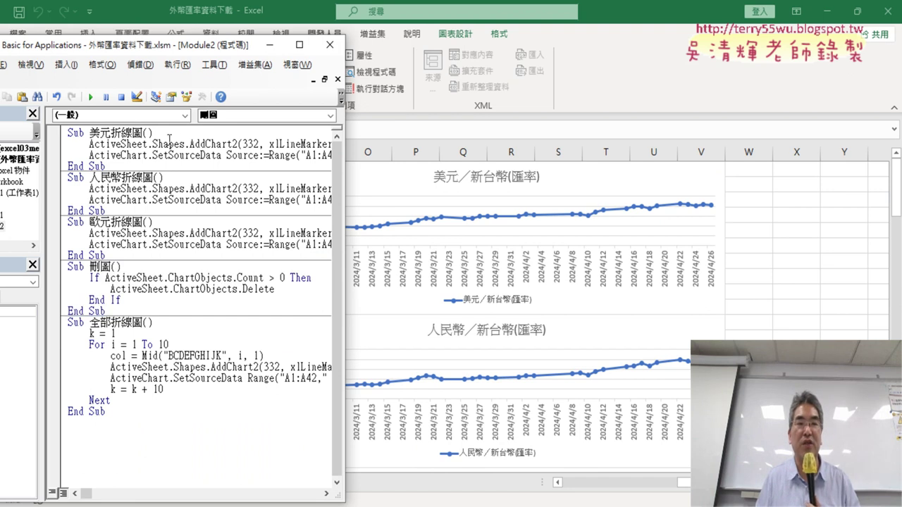
{"action": "left_click", "coordinate": [90, 96]}
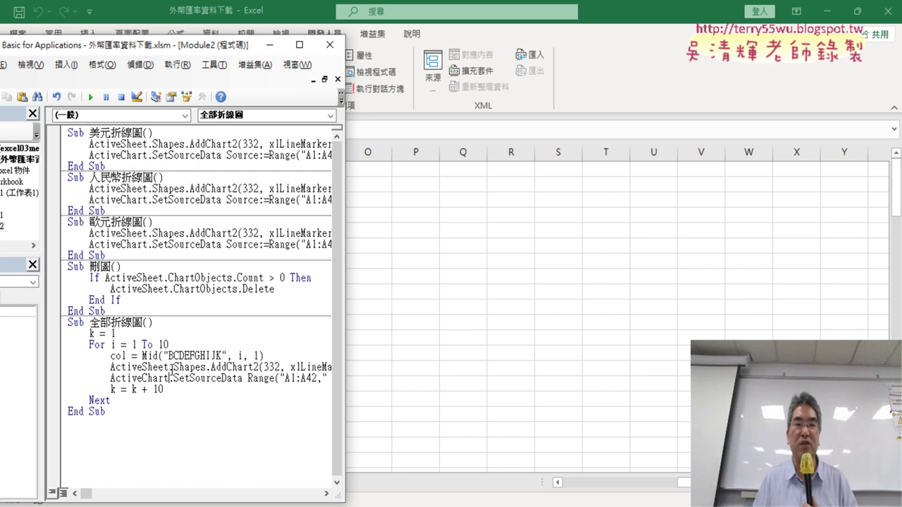
{"action": "left_click", "coordinate": [90, 97]}
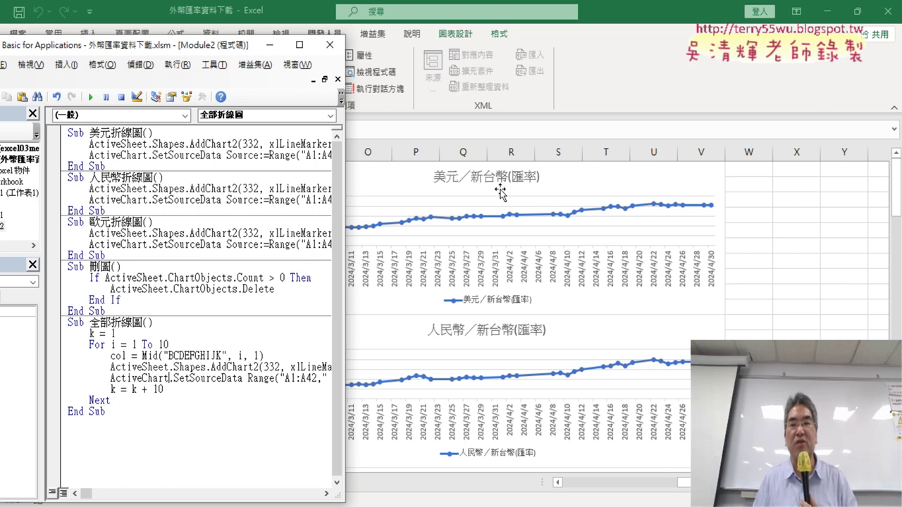
{"action": "left_click", "coordinate": [187, 289]}
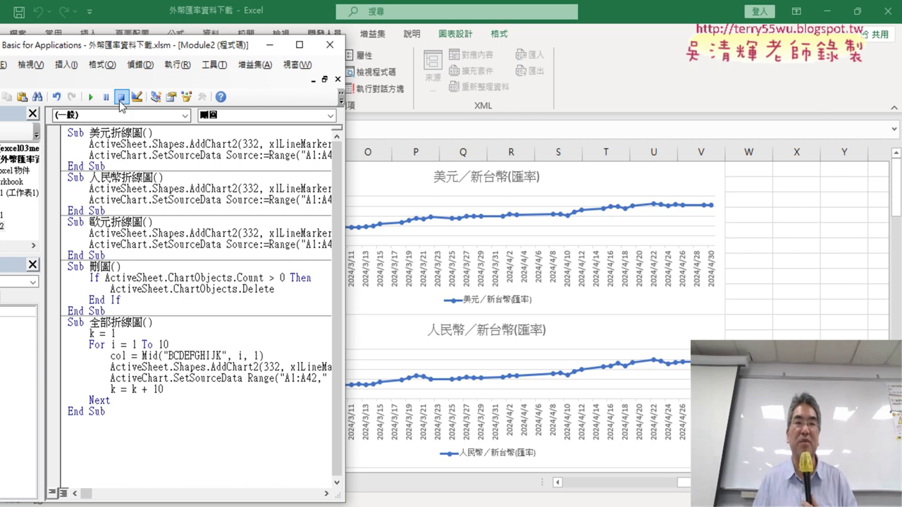
{"action": "left_click", "coordinate": [92, 97]}
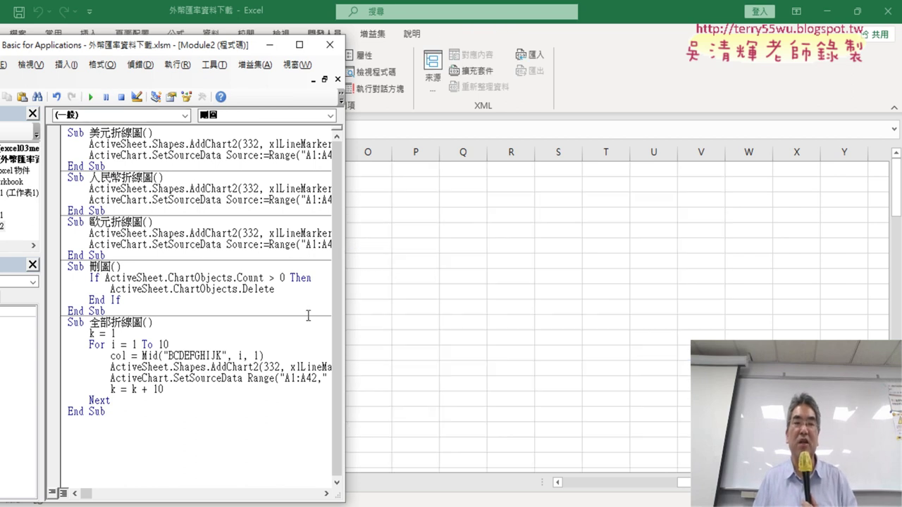
{"action": "left_click_drag", "start_coordinate": [346, 308], "coordinate": [744, 308]}
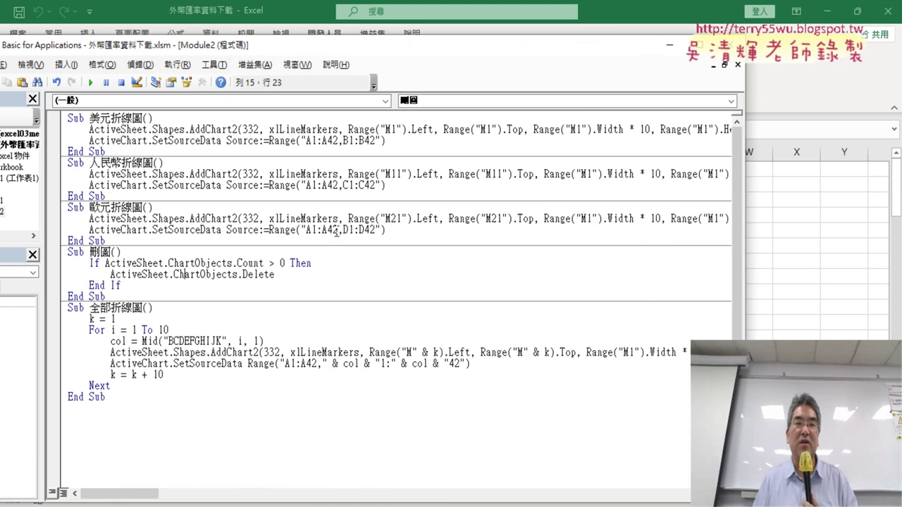
{"action": "left_click_drag", "start_coordinate": [141, 241], "coordinate": [58, 119]}
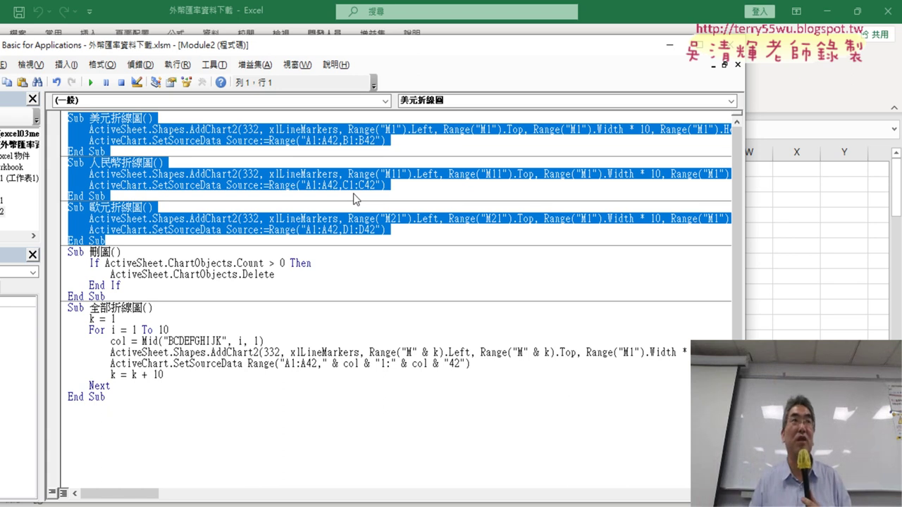
{"action": "left_click", "coordinate": [466, 153]}
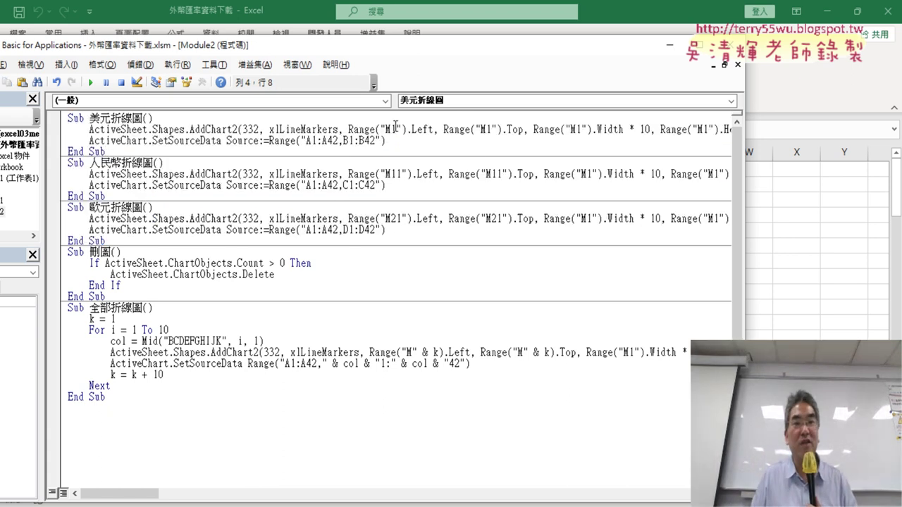
{"action": "key", "text": "shift+Left"}
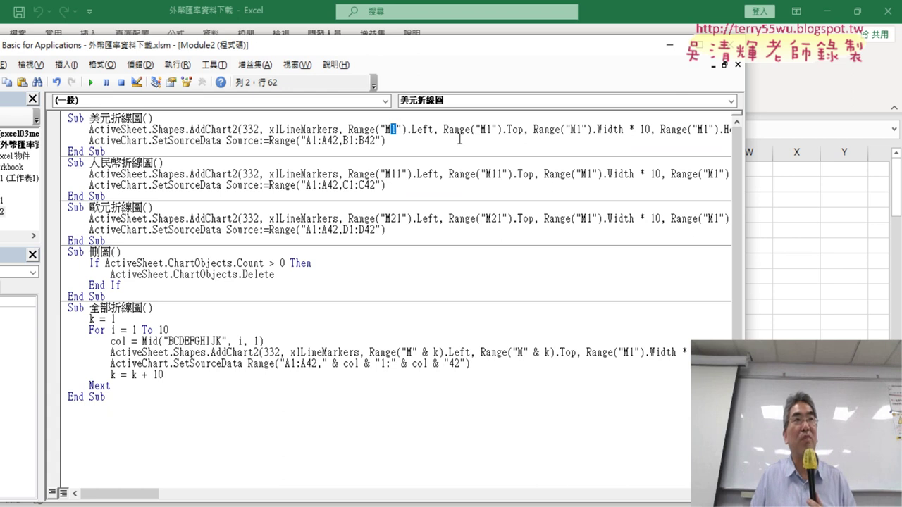
{"action": "left_click_drag", "start_coordinate": [402, 174], "coordinate": [392, 174]}
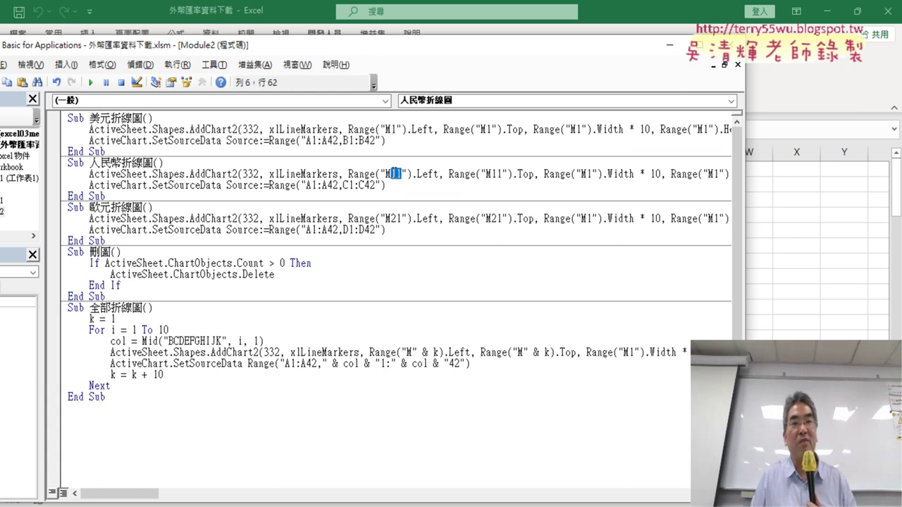
{"action": "left_click_drag", "start_coordinate": [402, 219], "coordinate": [392, 218]}
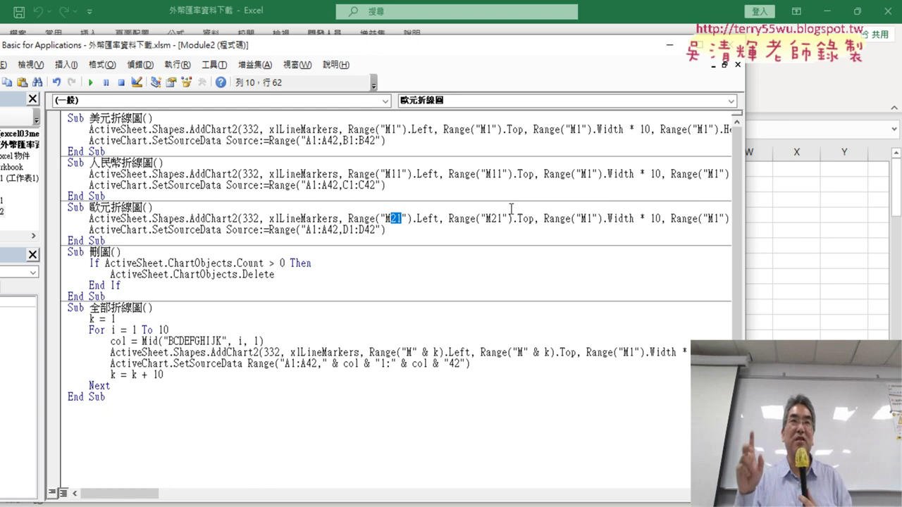
{"action": "left_click_drag", "start_coordinate": [398, 129], "coordinate": [391, 130]}
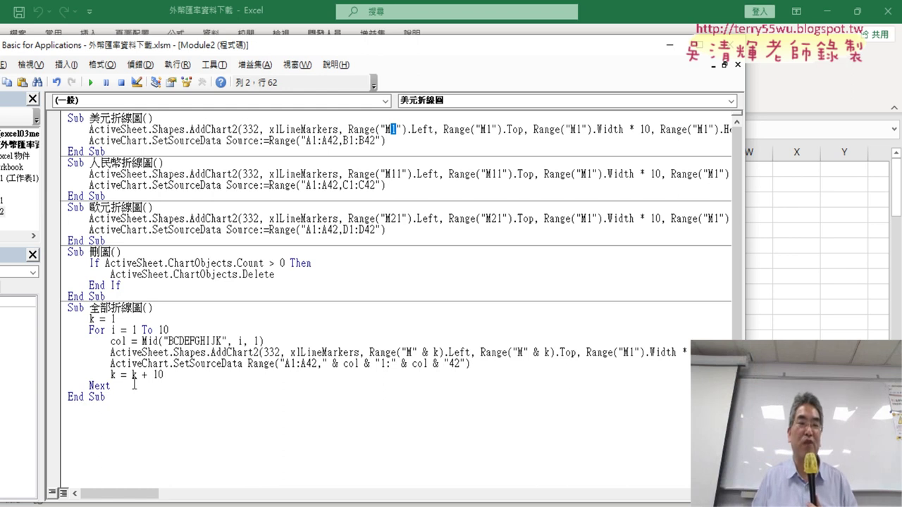
{"action": "left_click_drag", "start_coordinate": [133, 384], "coordinate": [60, 321]}
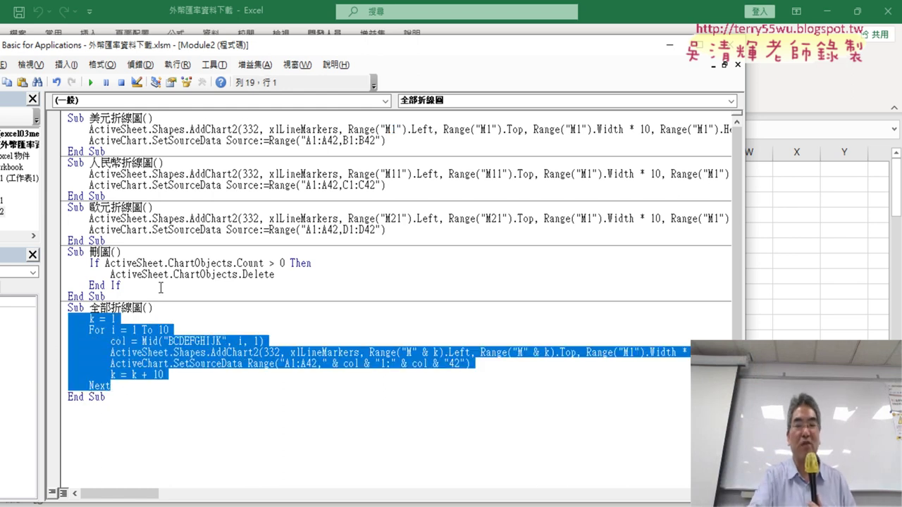
Replace the old 全部折線圖 body with a For i = 1 To 10 line and a Next line
{"action": "key", "text": "Delete"}
{"action": "type", "text": "fo"}
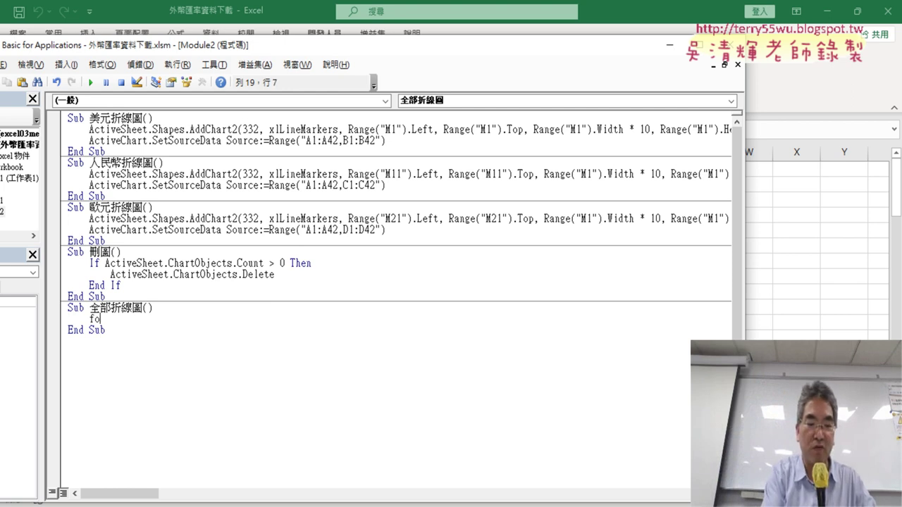
{"action": "type", "text": "r i "}
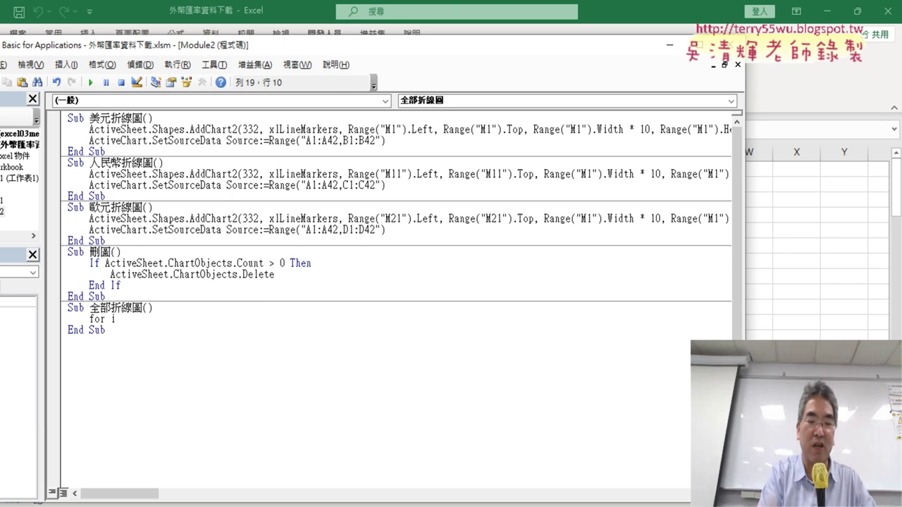
{"action": "type", "text": "= 1 T"}
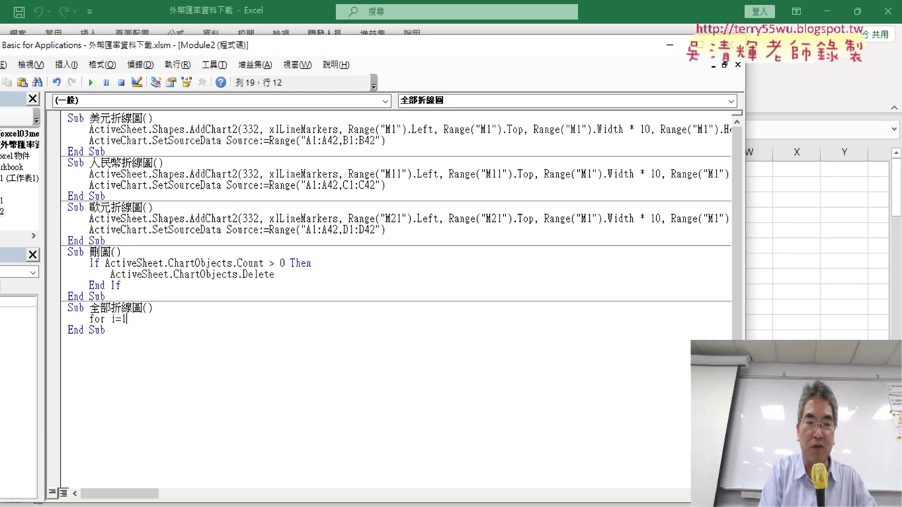
{"action": "type", "text": "o "}
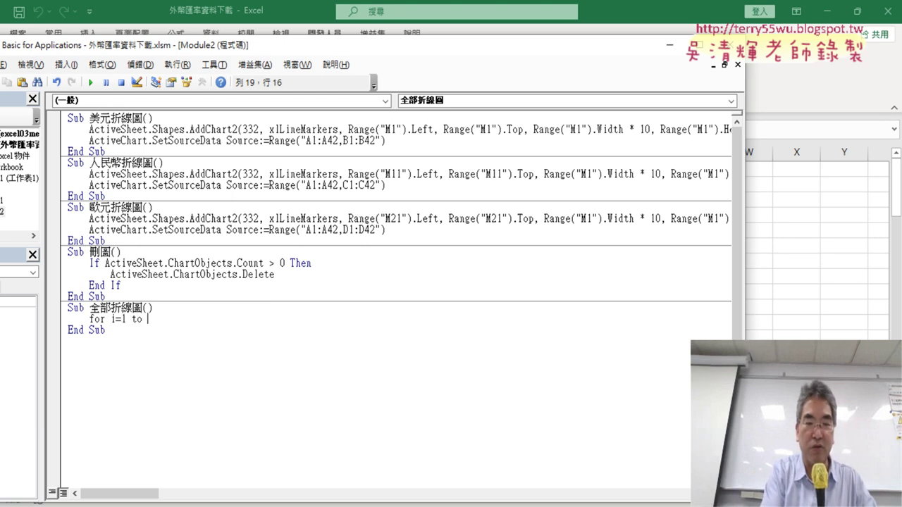
{"action": "type", "text": "10"}
{"action": "key", "text": "Return"}
{"action": "key", "text": "Return"}
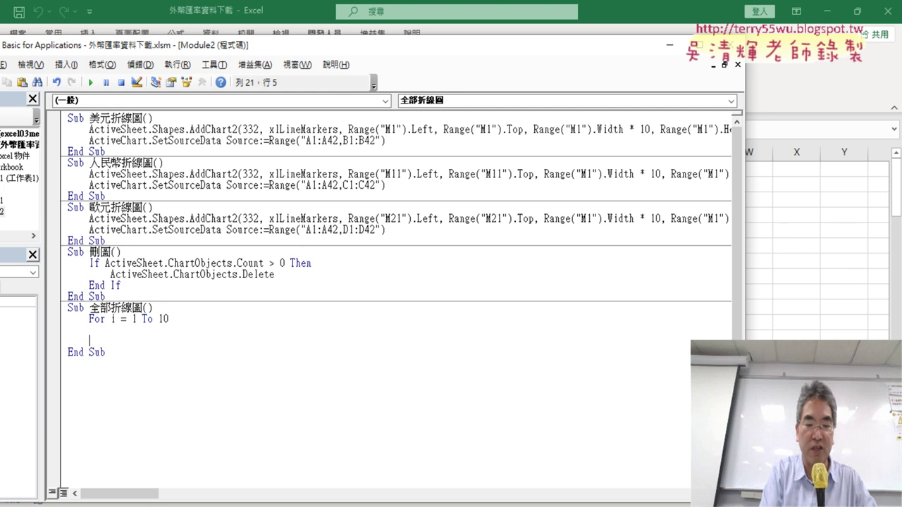
{"action": "type", "text": "next"}
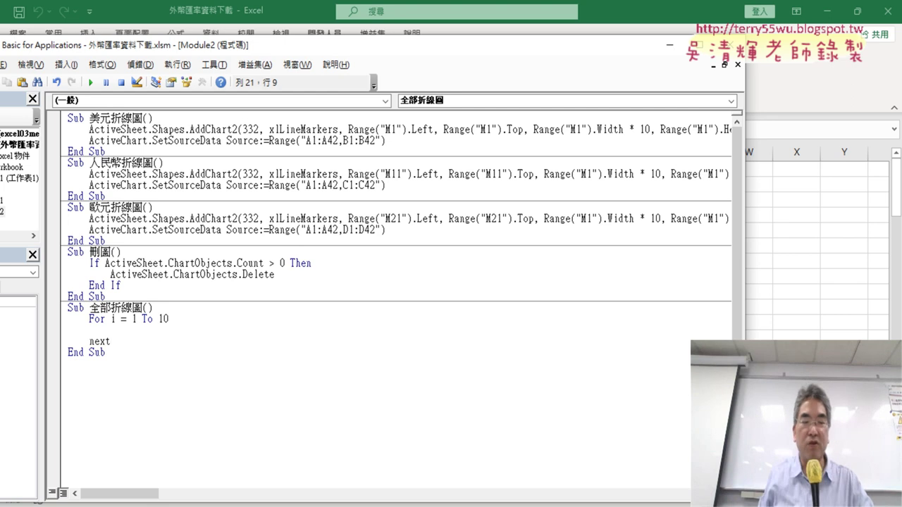
Highlight the counter i and the range 1 To 10, and leave Next without i
{"action": "left_click", "coordinate": [238, 336]}
{"action": "double_click", "coordinate": [113, 318]}
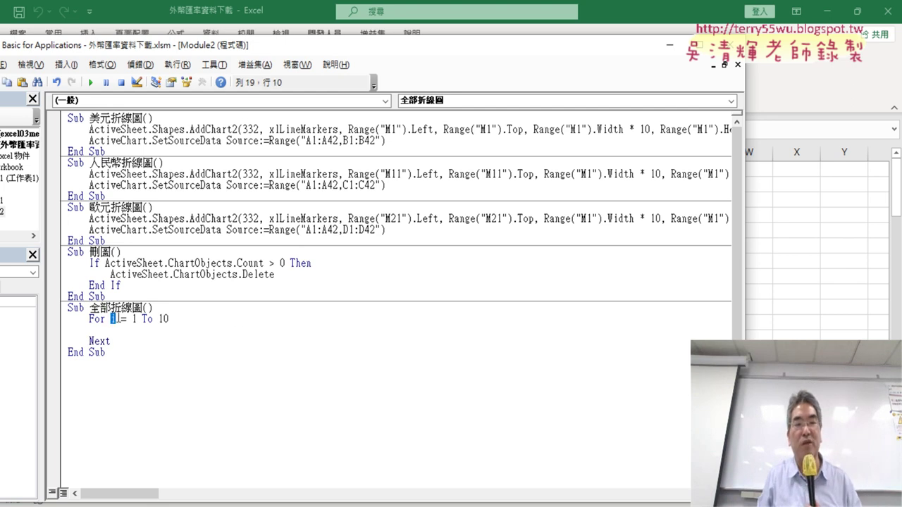
{"action": "left_click", "coordinate": [138, 319]}
{"action": "left_click_drag", "start_coordinate": [169, 319], "coordinate": [131, 318]}
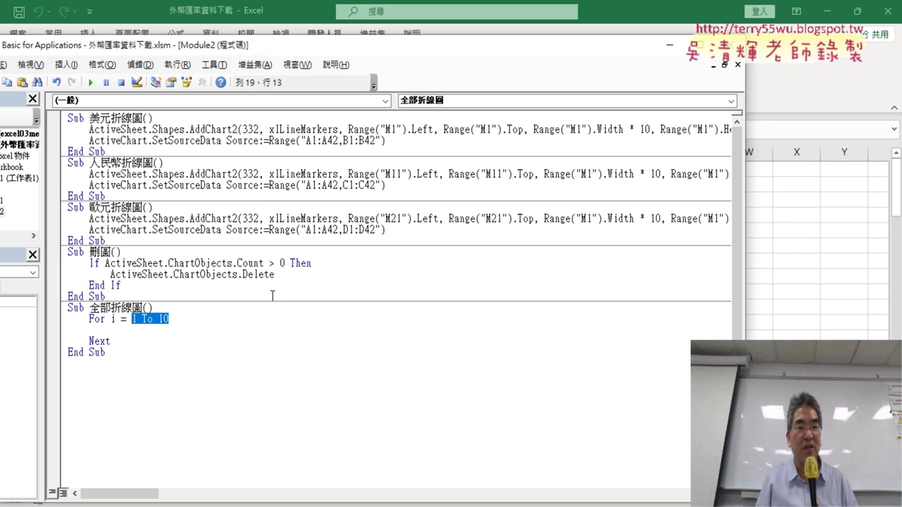
{"action": "left_click", "coordinate": [117, 343]}
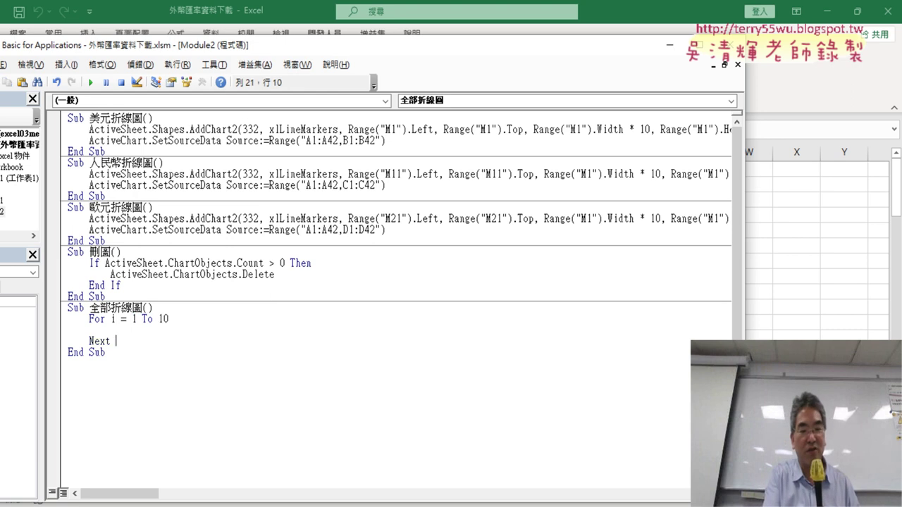
{"action": "type", "text": "i"}
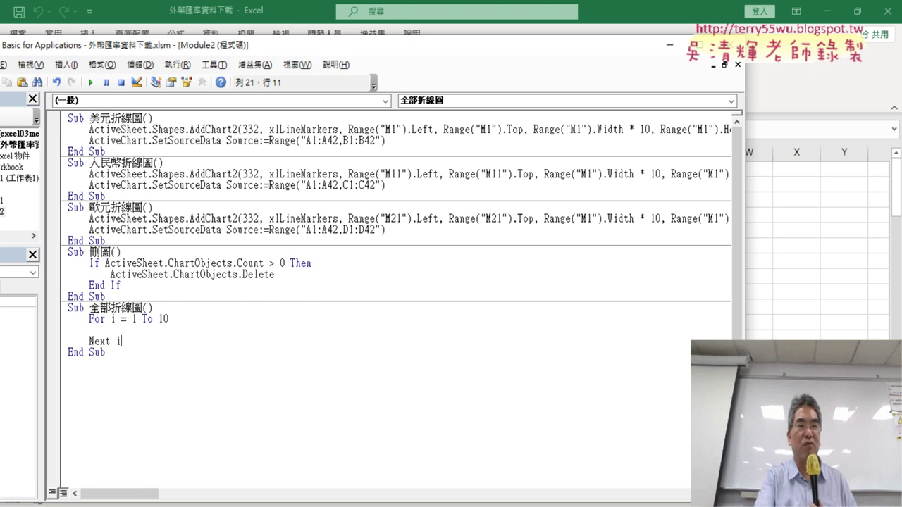
{"action": "key", "text": "BackSpace"}
{"action": "key", "text": "BackSpace"}
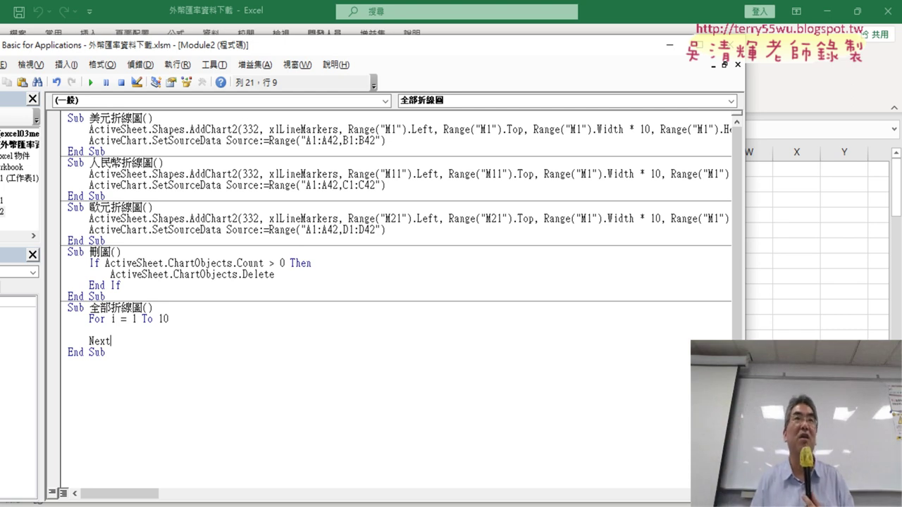
{"action": "left_click", "coordinate": [131, 329]}
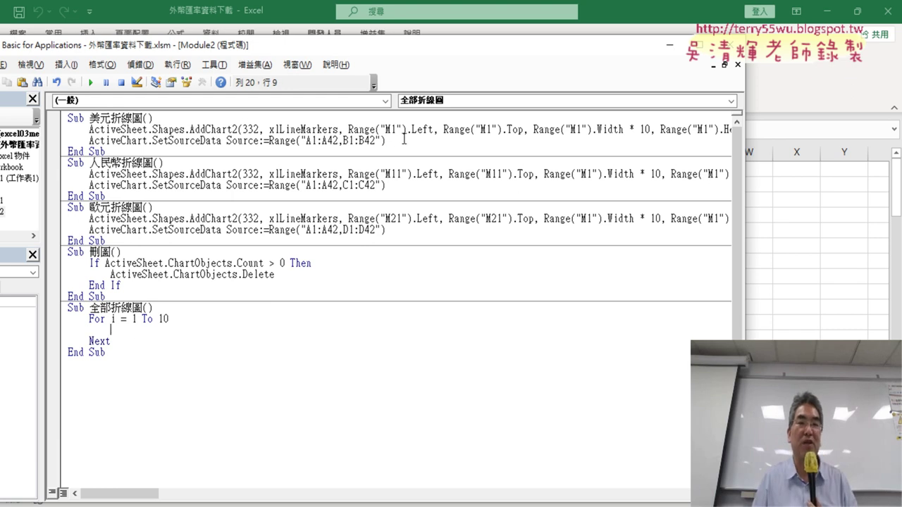
Copy 美元折線圖's AddChart2 and SetSourceData lines into the loop, indented one level
{"action": "left_click_drag", "start_coordinate": [399, 140], "coordinate": [67, 130]}
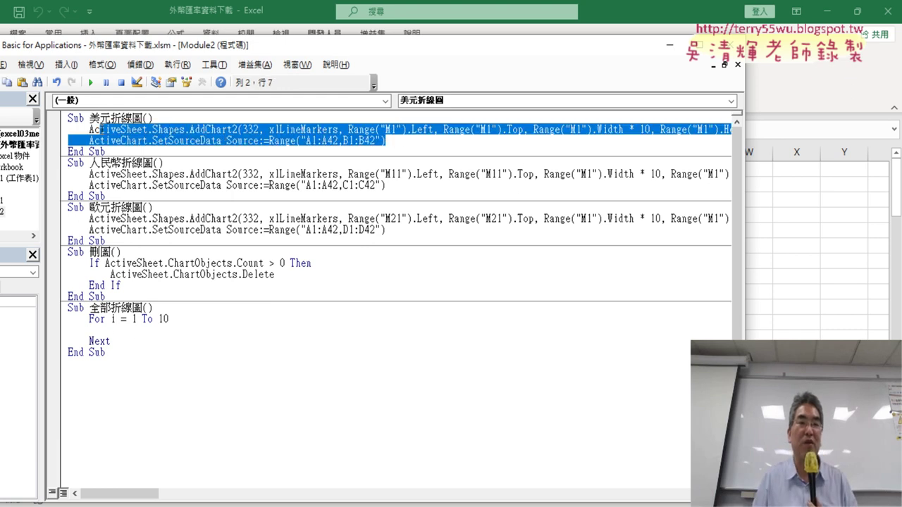
{"action": "right_click", "coordinate": [180, 133]}
{"action": "left_click", "coordinate": [203, 159]}
{"action": "left_click_drag", "start_coordinate": [103, 329], "coordinate": [67, 330]}
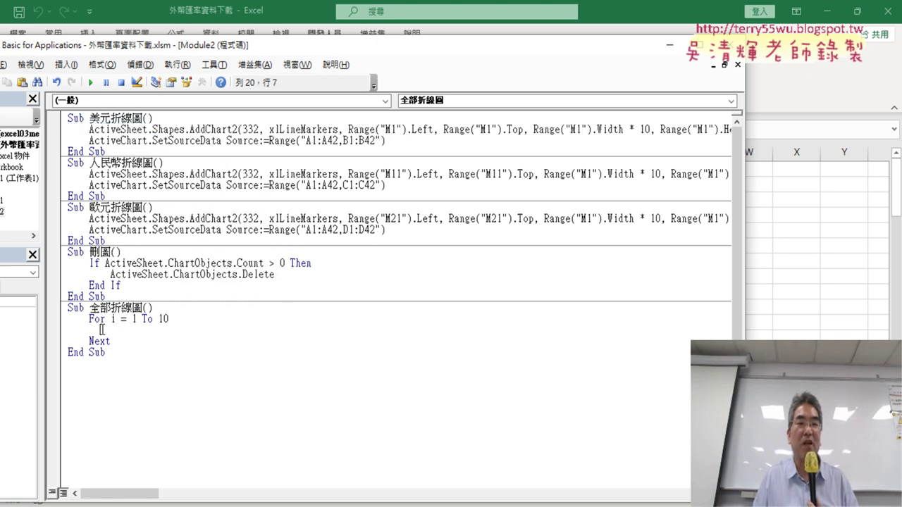
{"action": "key", "text": "ctrl+v"}
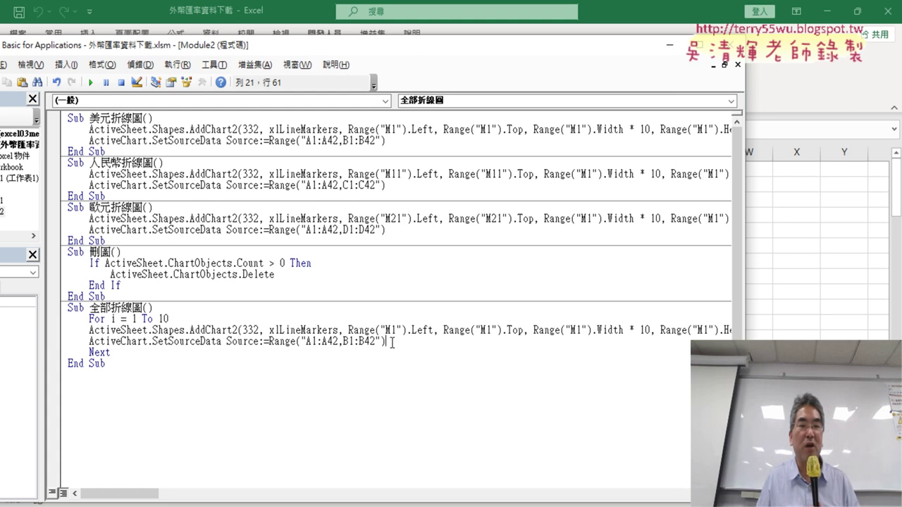
{"action": "left_click_drag", "start_coordinate": [386, 341], "coordinate": [68, 330]}
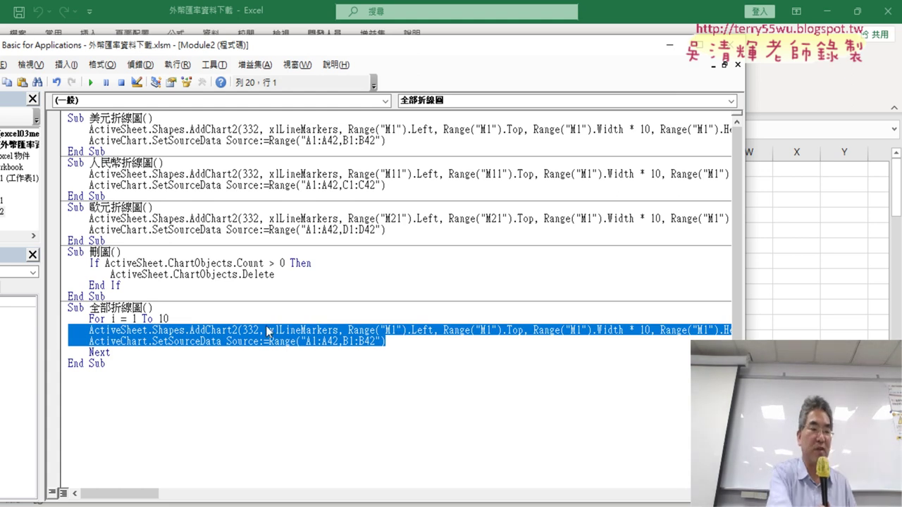
{"action": "key", "text": "Tab"}
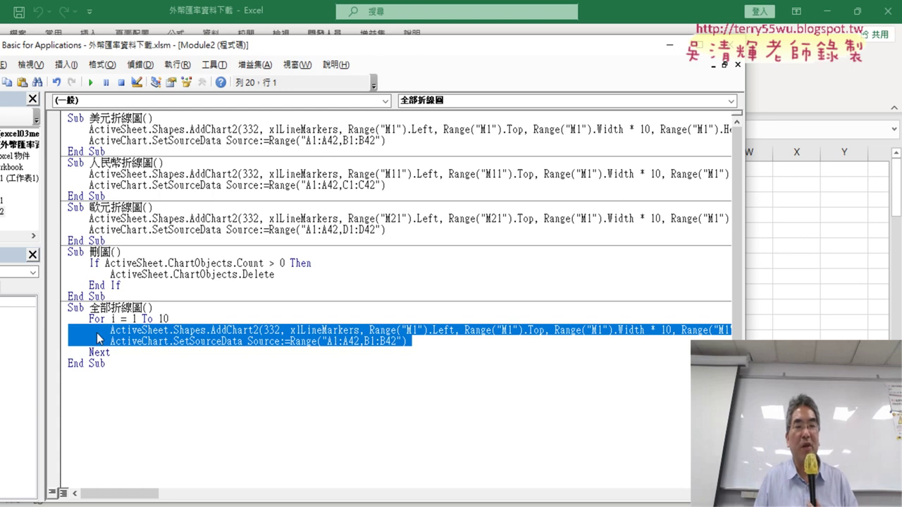
{"action": "left_click", "coordinate": [93, 319]}
{"action": "left_click_drag", "start_coordinate": [111, 329], "coordinate": [409, 342]}
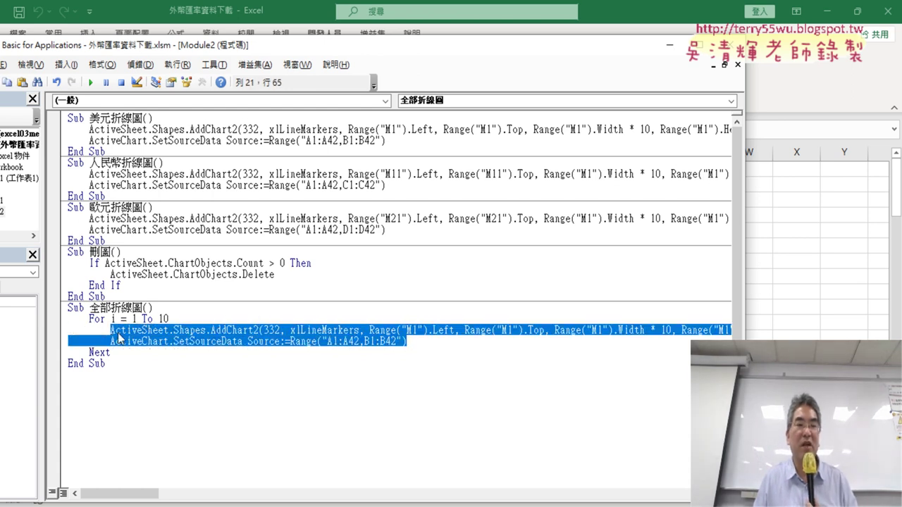
{"action": "left_click", "coordinate": [95, 353]}
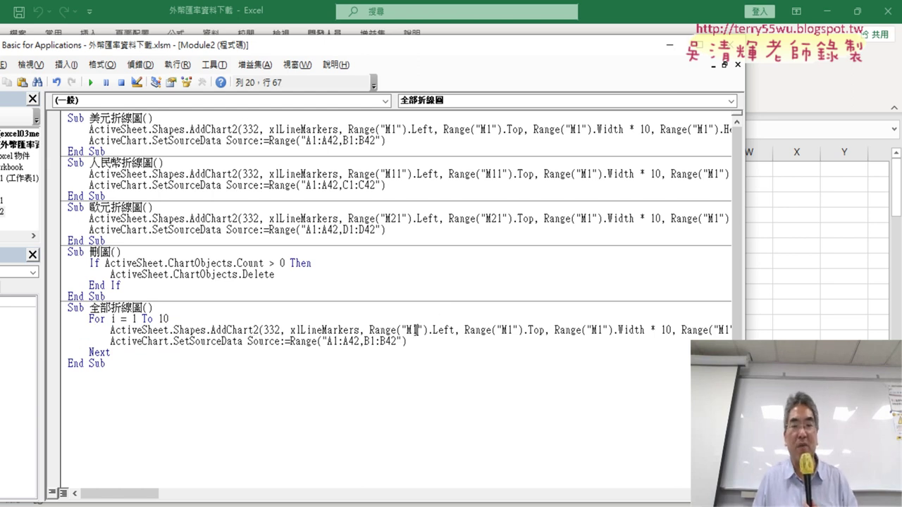
{"action": "left_click_drag", "start_coordinate": [506, 330], "coordinate": [513, 330]}
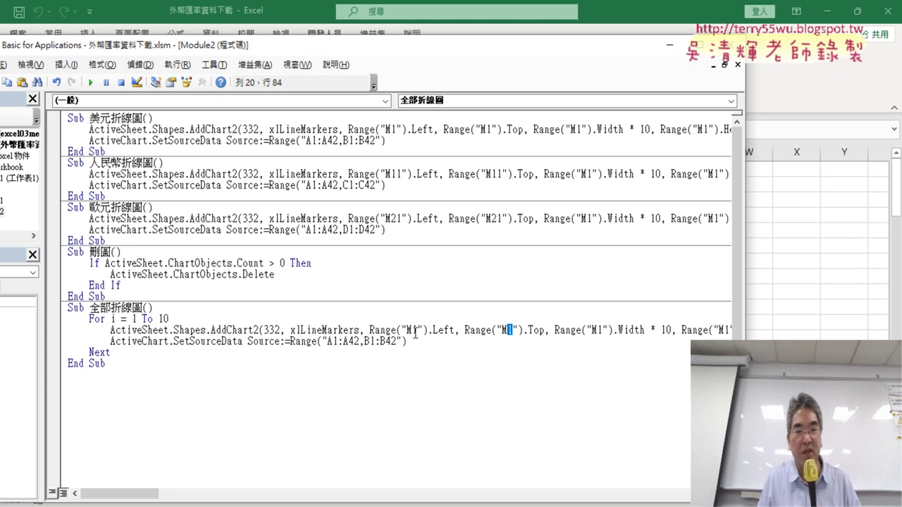
Change the Left position's Range("M1") to Range("M" & k)
{"action": "left_click_drag", "start_coordinate": [412, 331], "coordinate": [418, 331]}
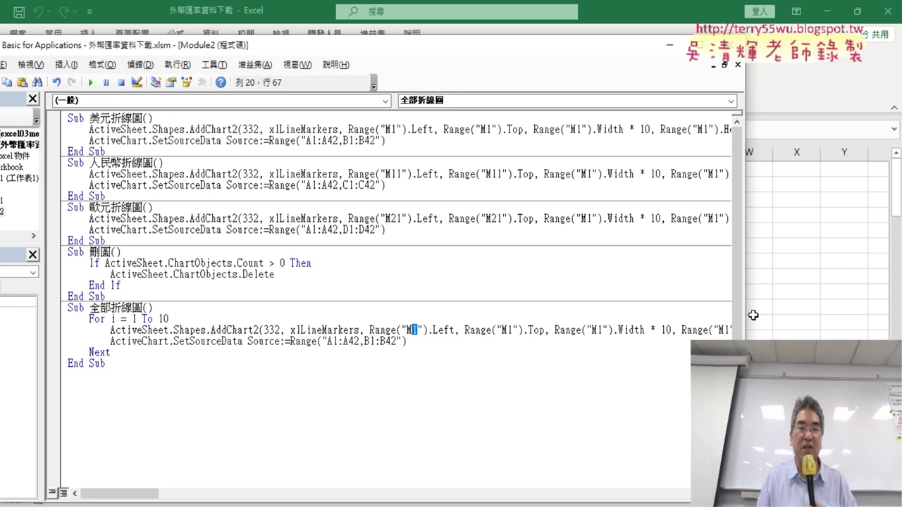
{"action": "key", "text": "Delete"}
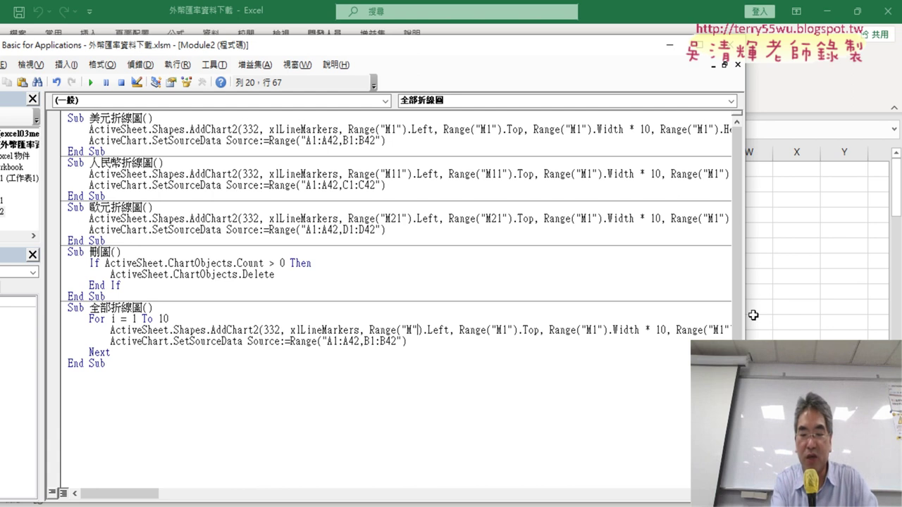
{"action": "type", "text": "&"}
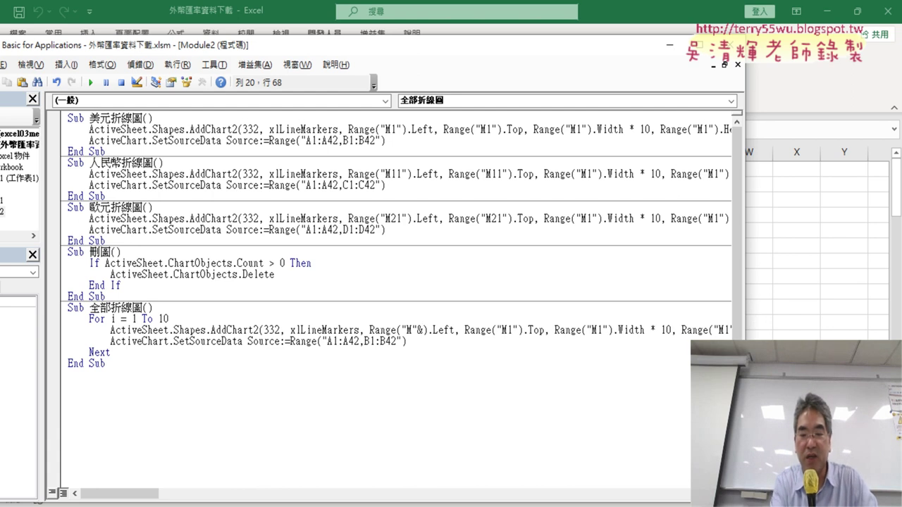
{"action": "type", "text": "k"}
{"action": "key", "text": "Left"}
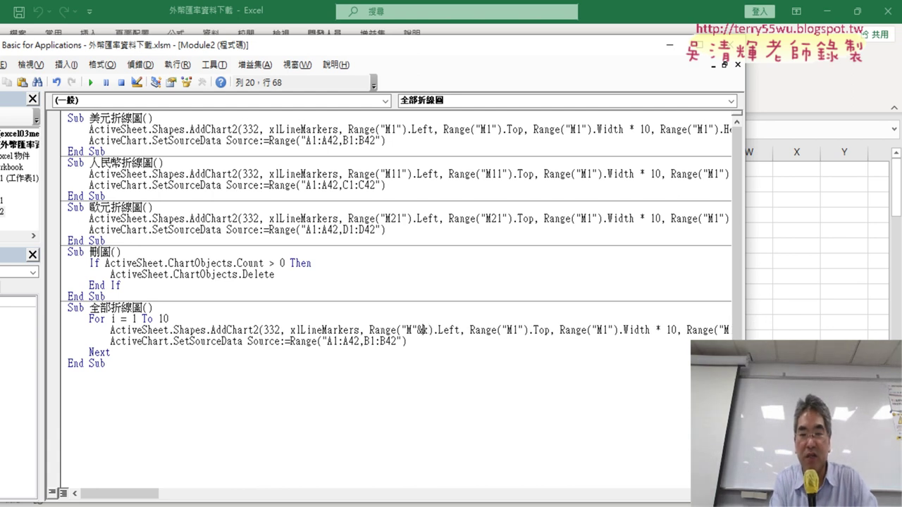
{"action": "key", "text": "Right"}
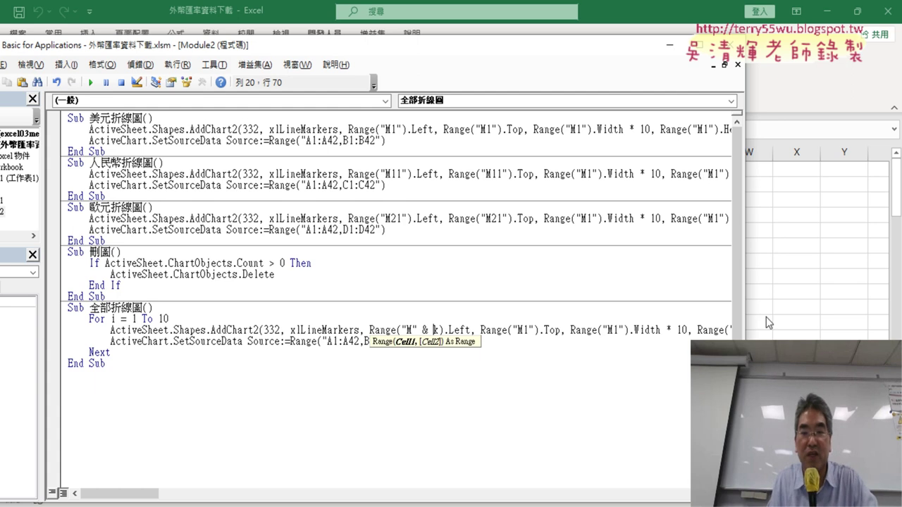
Change the Top position's Range("M1") to Range("M" & k) as well
{"action": "left_click", "coordinate": [526, 330]}
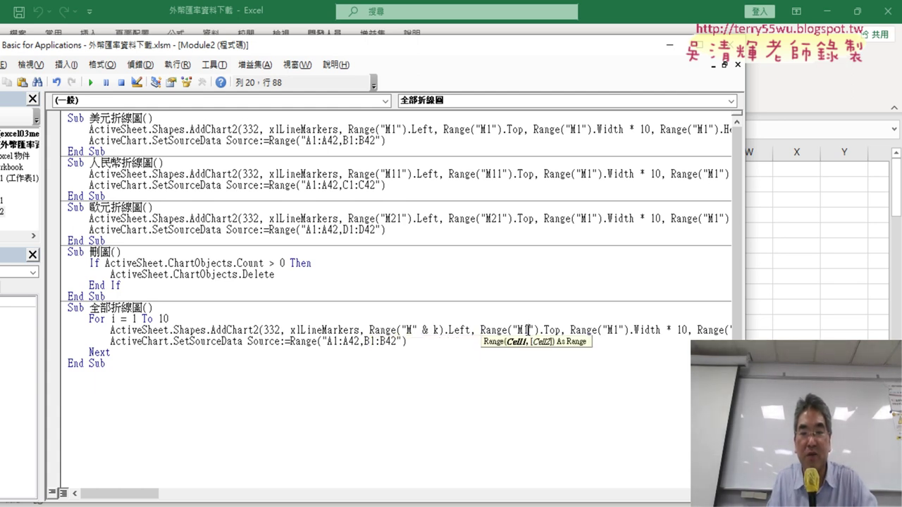
{"action": "left_click_drag", "start_coordinate": [530, 329], "coordinate": [524, 330]}
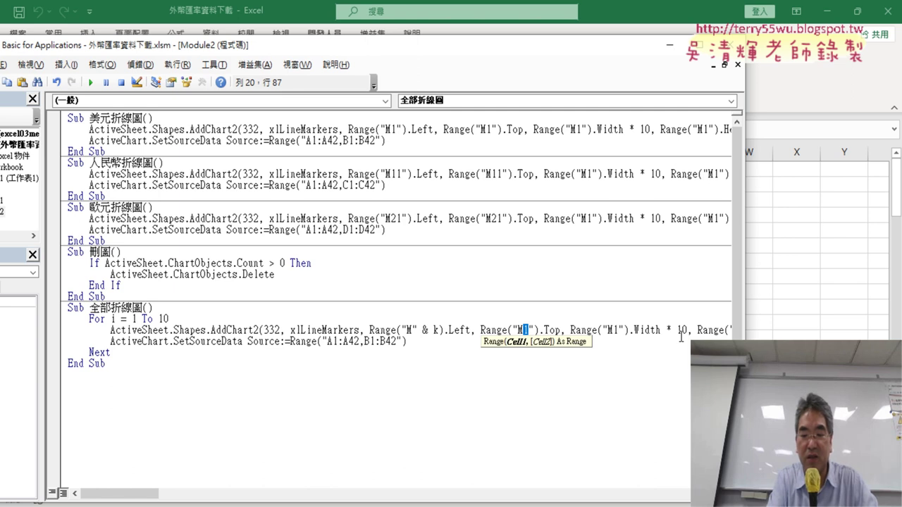
{"action": "key", "text": "BackSpace"}
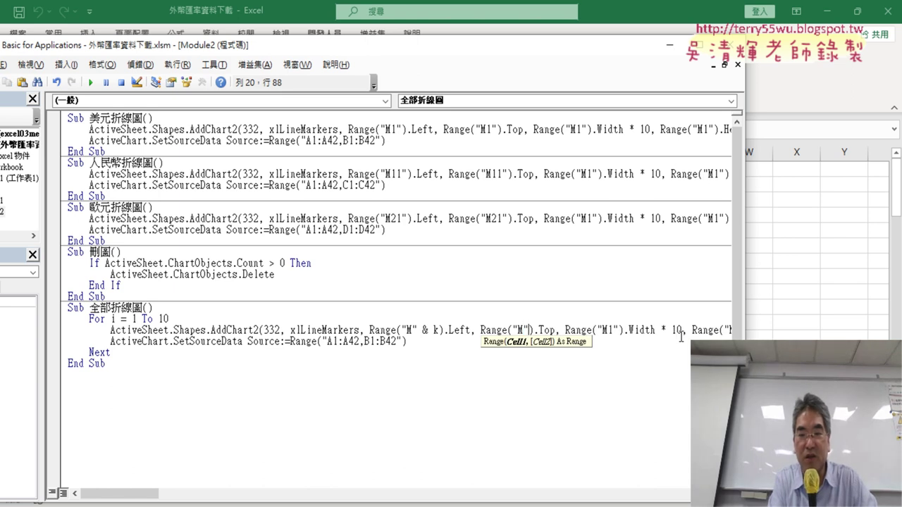
{"action": "key", "text": "Right"}
{"action": "type", "text": "&"}
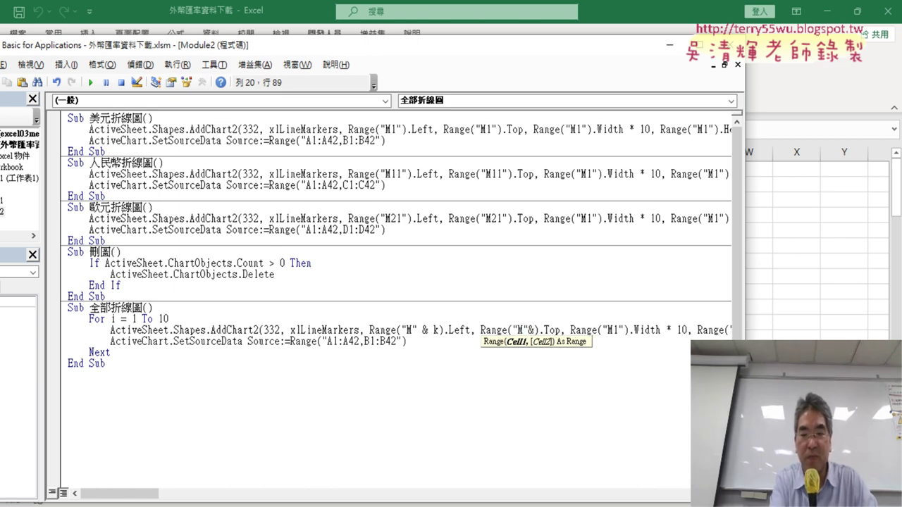
{"action": "type", "text": "k"}
{"action": "left_click", "coordinate": [530, 330]}
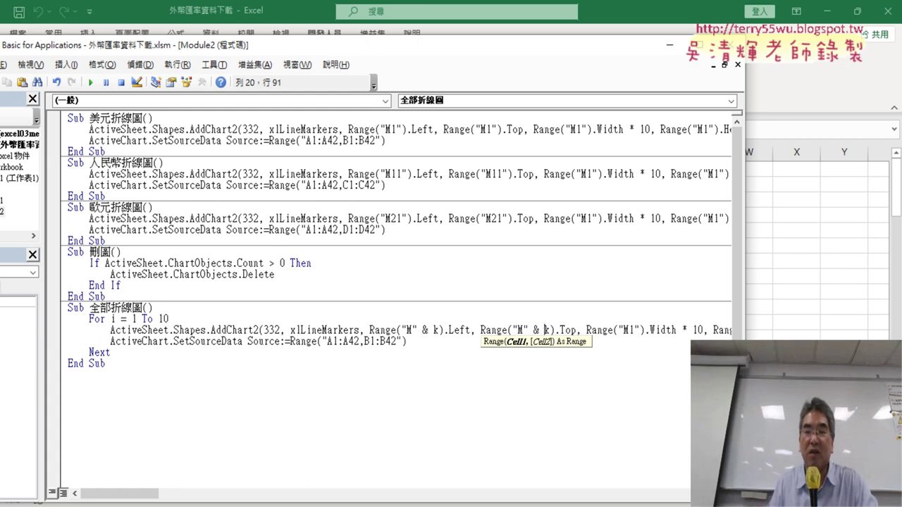
{"action": "left_click_drag", "start_coordinate": [438, 330], "coordinate": [418, 329]}
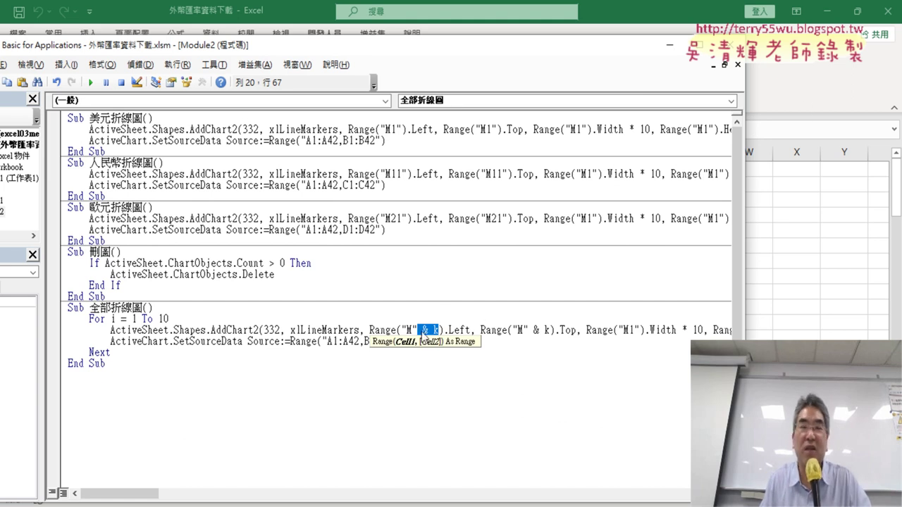
Add an indented k = 1 under the Sub header and a blank line after SetSourceData
{"action": "left_click", "coordinate": [187, 309]}
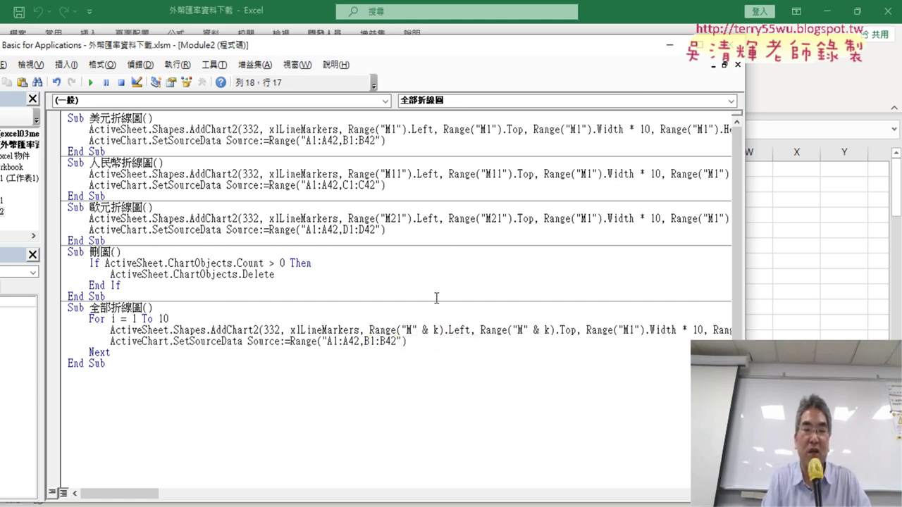
{"action": "key", "text": "Return"}
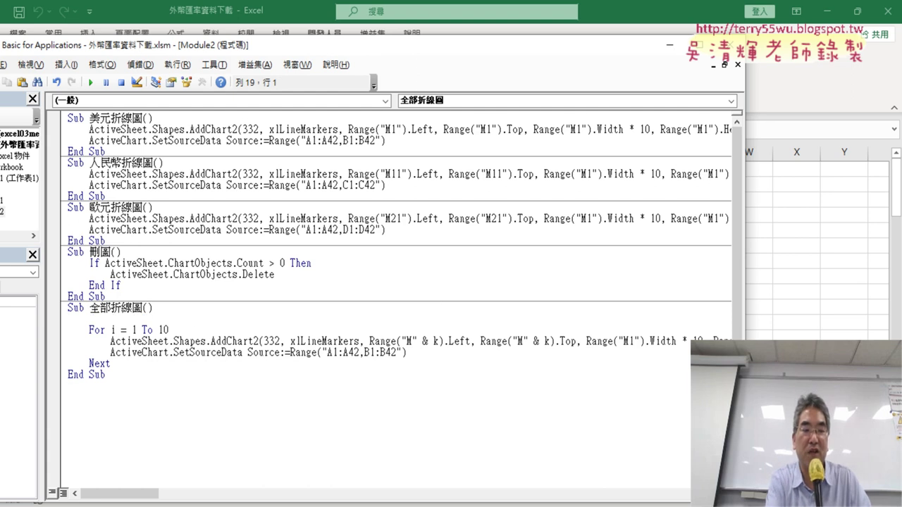
{"action": "key", "text": "Tab"}
{"action": "type", "text": "k"}
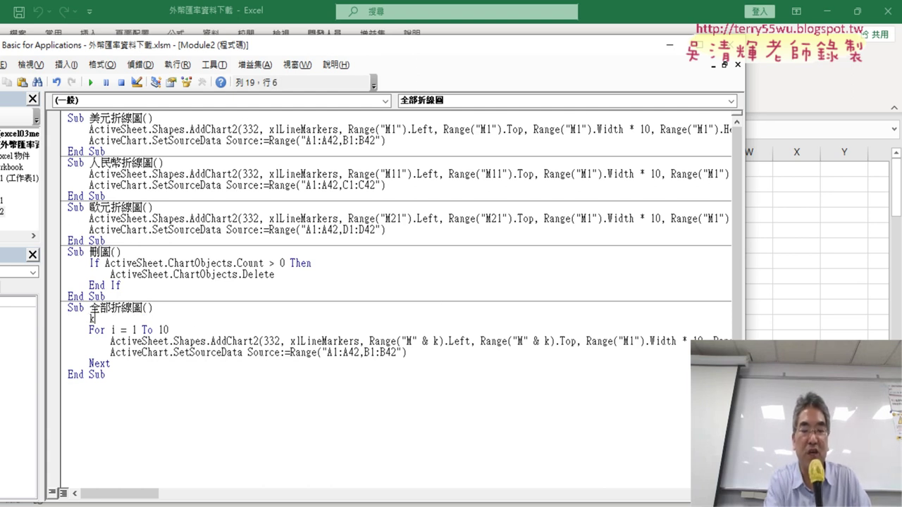
{"action": "type", "text": "=1"}
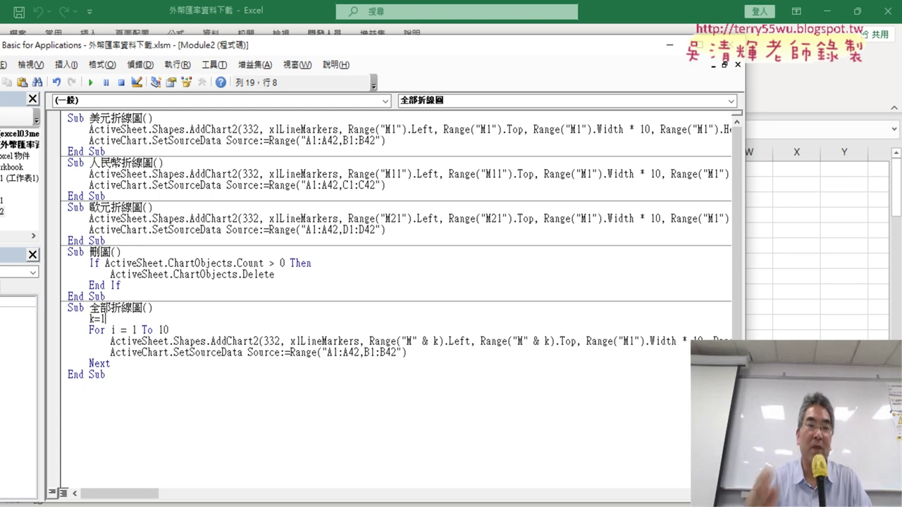
{"action": "left_click", "coordinate": [421, 350]}
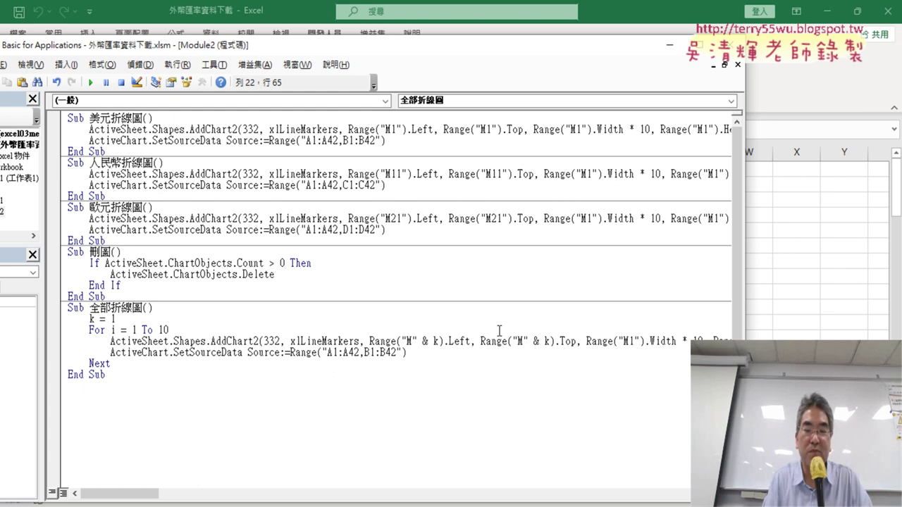
{"action": "key", "text": "Return"}
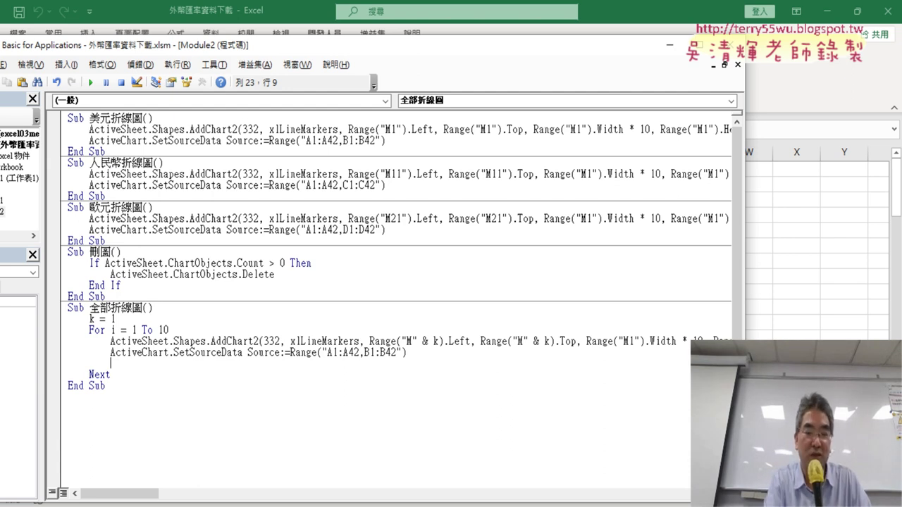
Enter k = k + 10 after SetSourceData, highlight its parts, and narrow the editor
{"action": "type", "text": "k="}
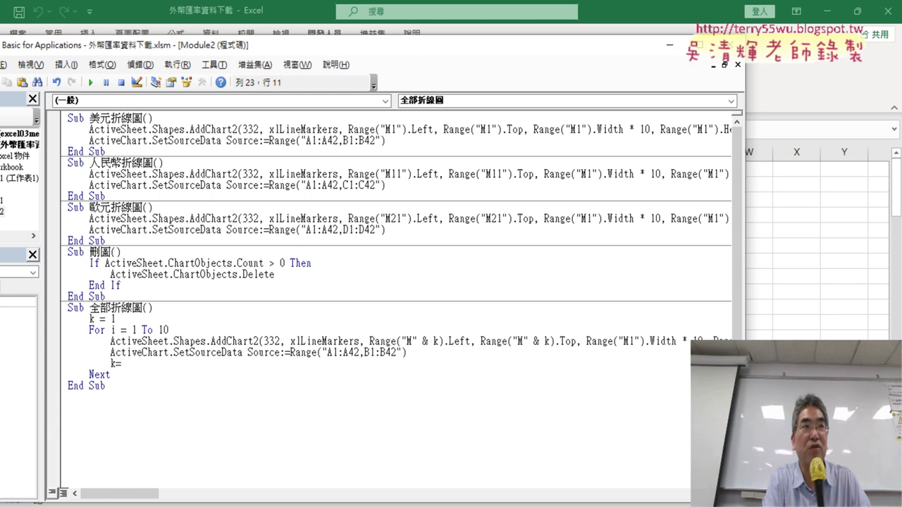
{"action": "type", "text": "k"}
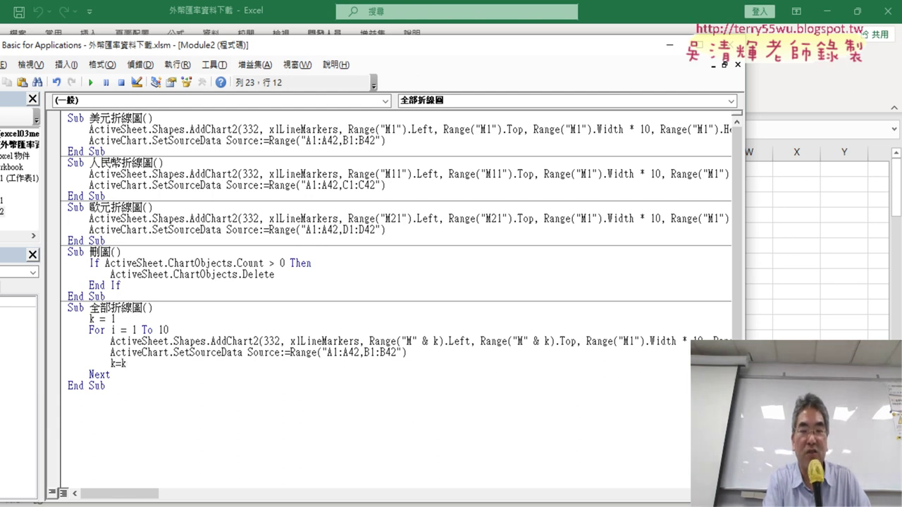
{"action": "type", "text": "+10"}
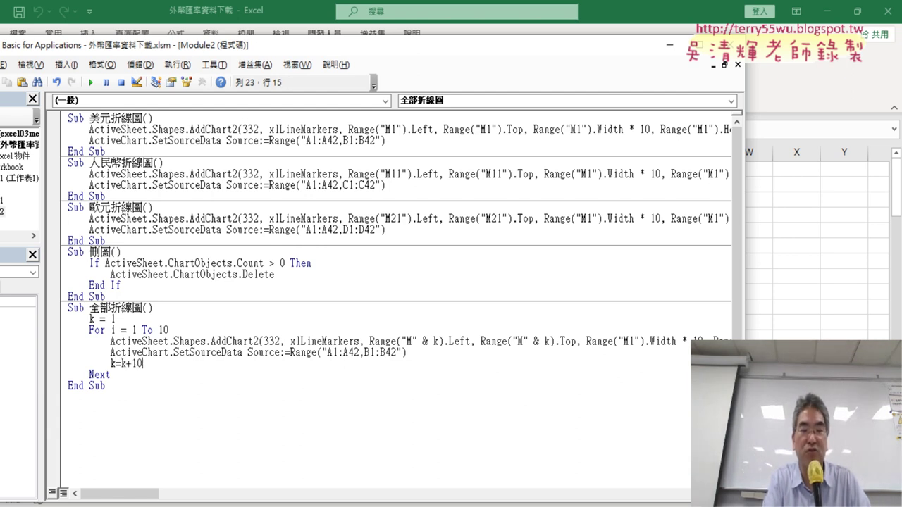
{"action": "left_click", "coordinate": [372, 416]}
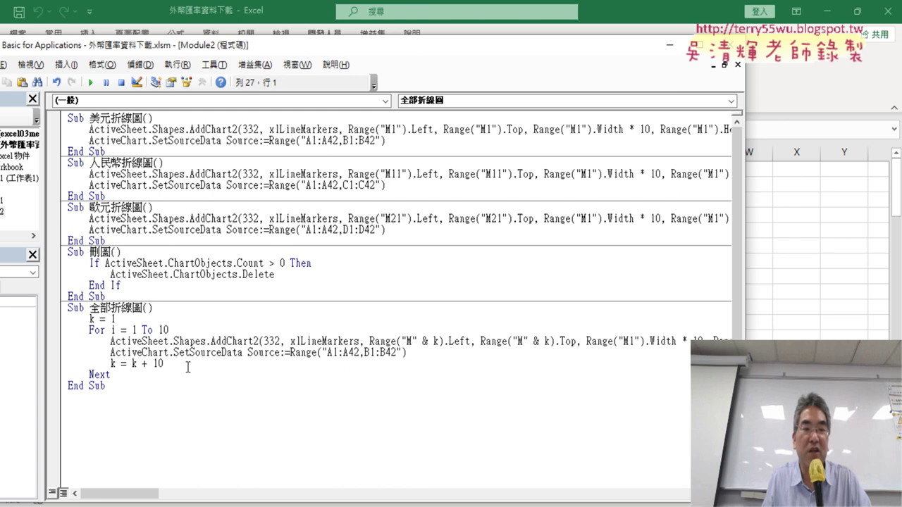
{"action": "left_click_drag", "start_coordinate": [187, 367], "coordinate": [135, 370]}
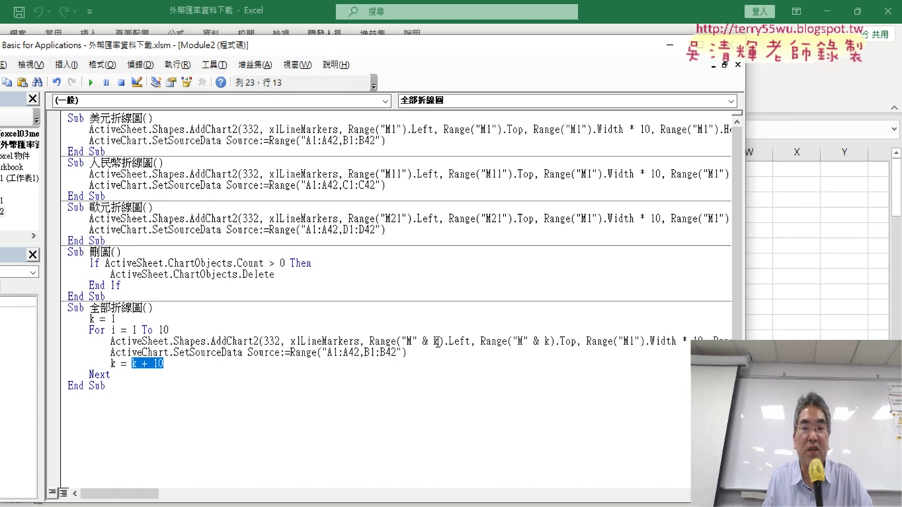
{"action": "left_click_drag", "start_coordinate": [438, 342], "coordinate": [422, 343]}
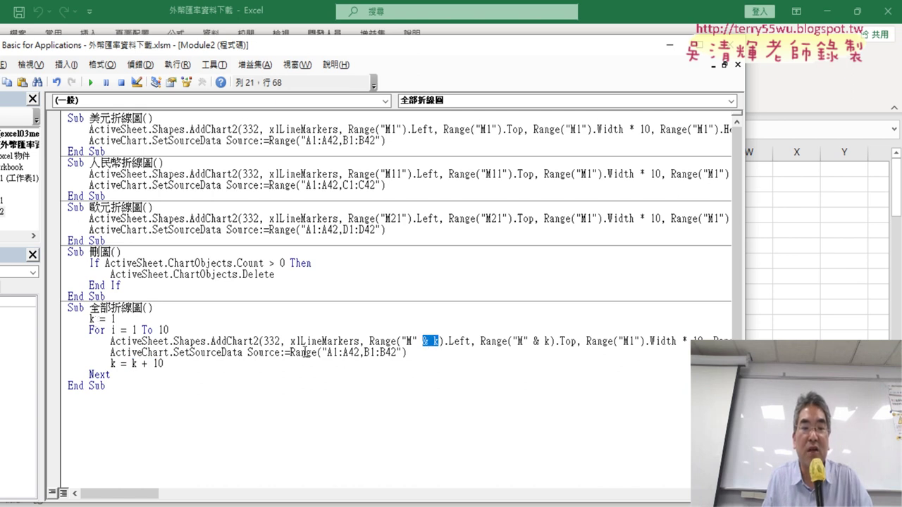
{"action": "left_click_drag", "start_coordinate": [163, 364], "coordinate": [132, 366]}
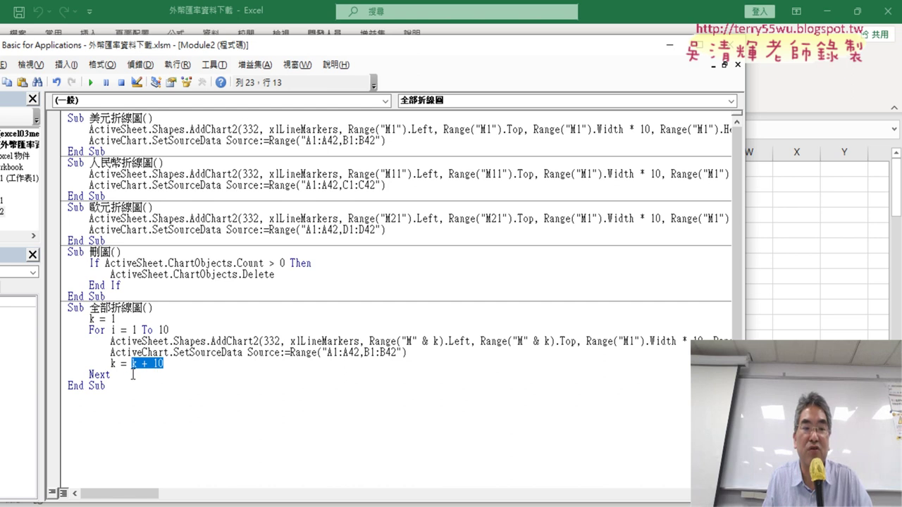
{"action": "left_click_drag", "start_coordinate": [117, 364], "coordinate": [111, 364]}
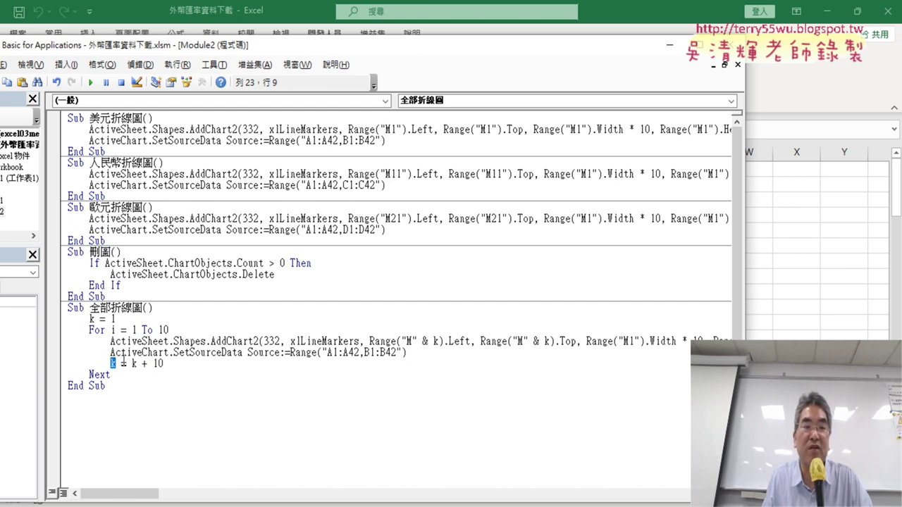
{"action": "left_click_drag", "start_coordinate": [163, 364], "coordinate": [132, 365]}
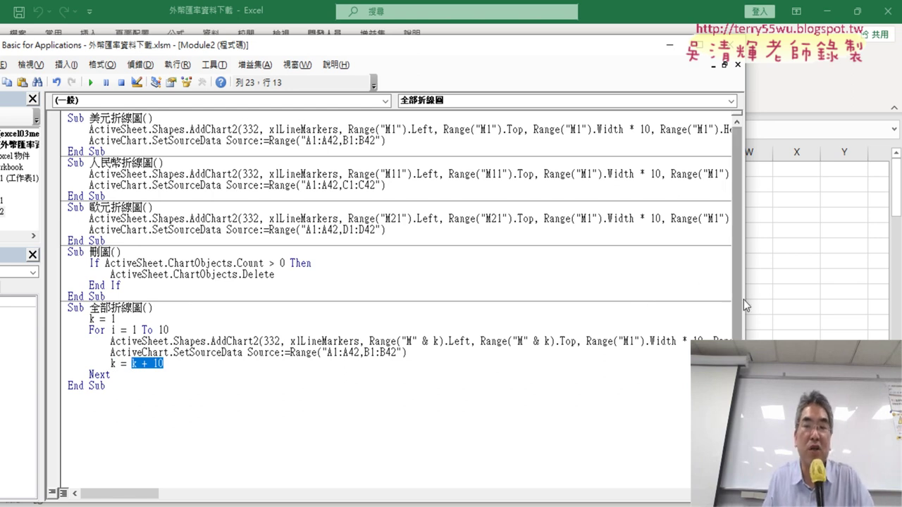
{"action": "left_click_drag", "start_coordinate": [744, 289], "coordinate": [491, 290]}
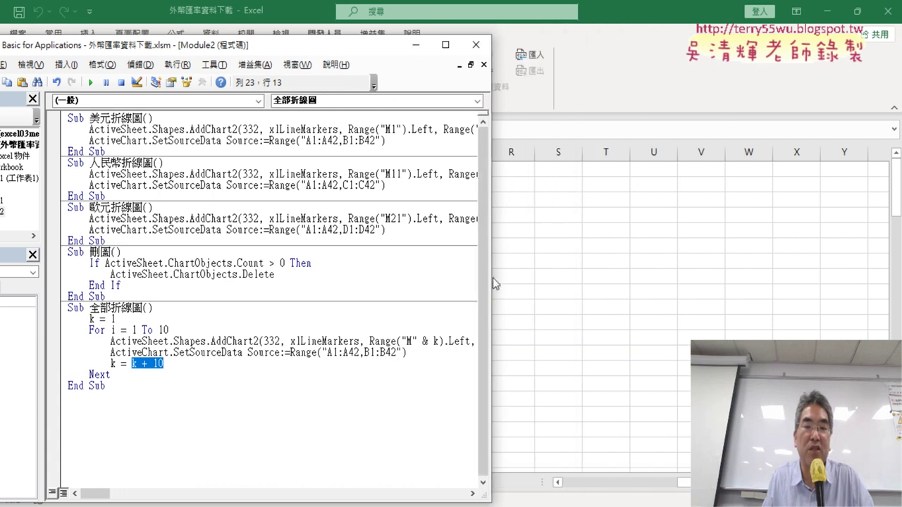
Run 全部折線圖 and scroll through the charts stacked every ten rows down column M
{"action": "left_click", "coordinate": [211, 352]}
{"action": "left_click", "coordinate": [90, 83]}
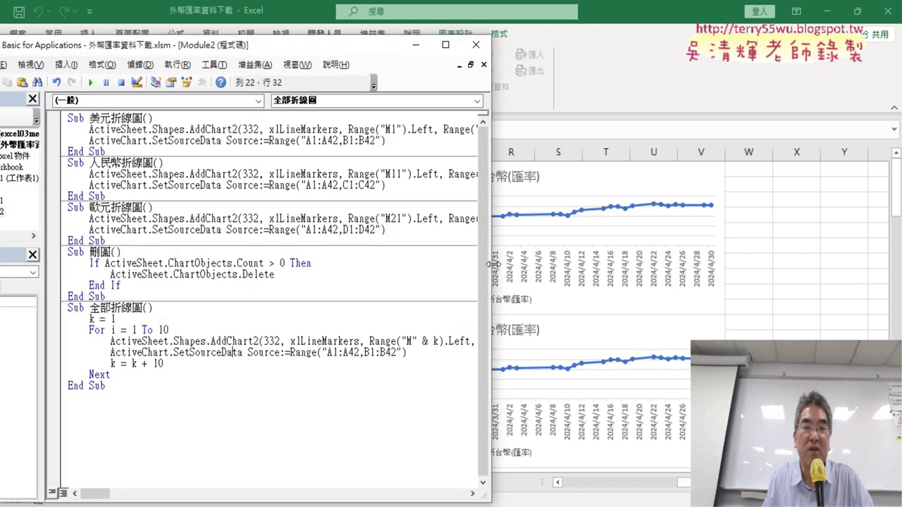
{"action": "left_click_drag", "start_coordinate": [492, 269], "coordinate": [237, 260]}
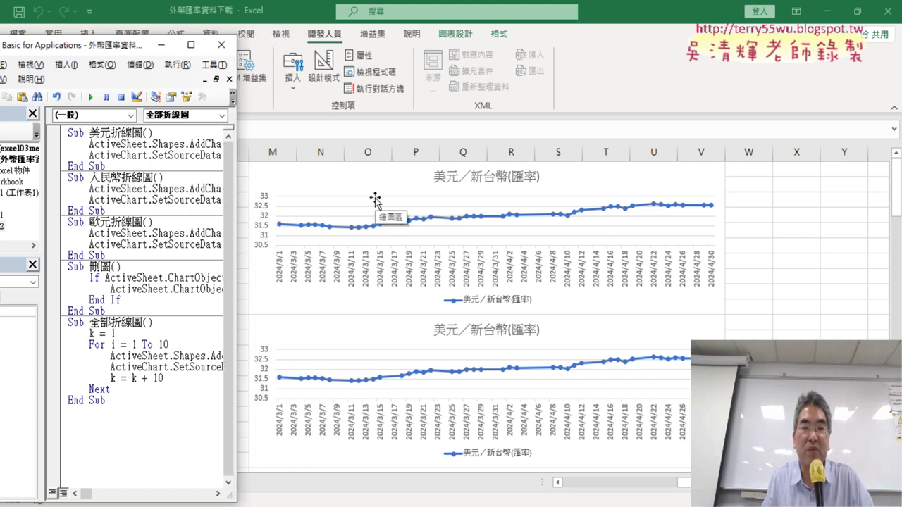
{"action": "scroll", "coordinate": [487, 393], "scroll_direction": "down", "scroll_amount": 4}
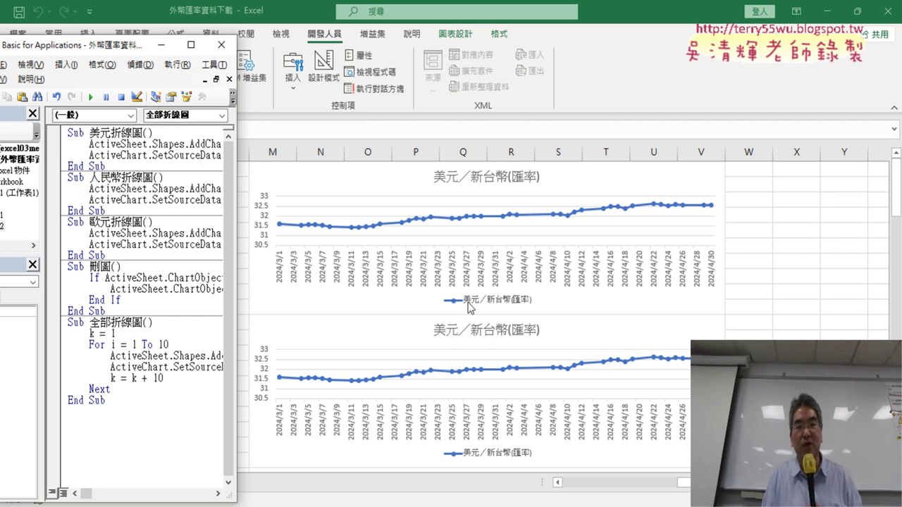
{"action": "scroll", "coordinate": [484, 296], "scroll_direction": "up", "scroll_amount": 1}
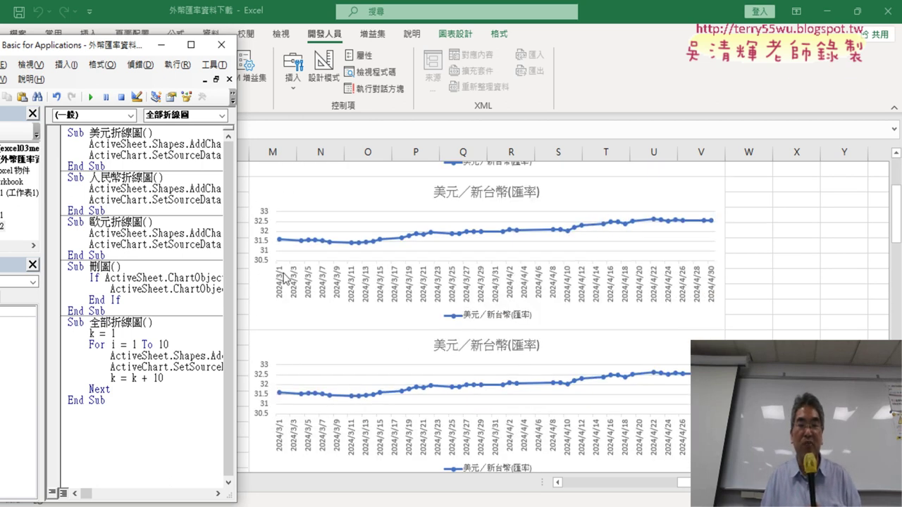
{"action": "scroll", "coordinate": [285, 278], "scroll_direction": "down", "scroll_amount": 1}
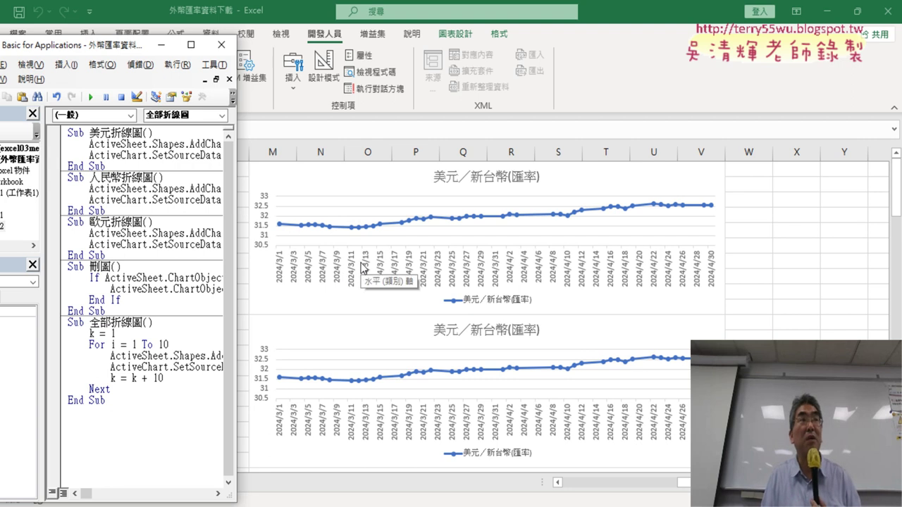
Widen the editor and highlight the fixed source A1:A42,B1:B42 and the For i = 1 To 10 line
{"action": "left_click_drag", "start_coordinate": [237, 232], "coordinate": [701, 239]}
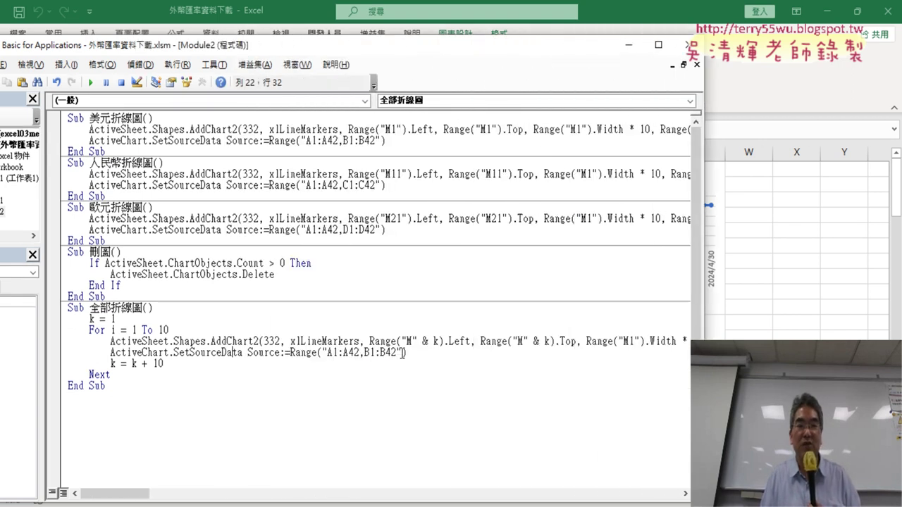
{"action": "left_click_drag", "start_coordinate": [404, 353], "coordinate": [322, 353]}
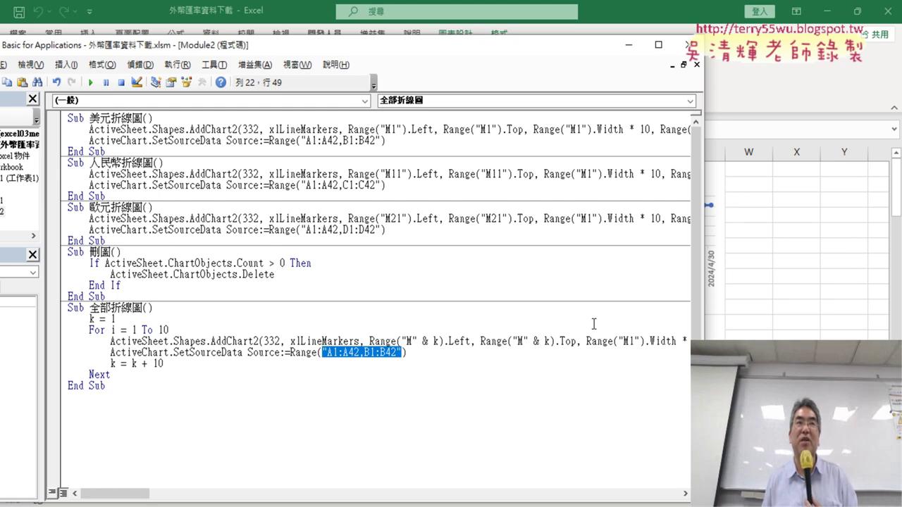
{"action": "left_click", "coordinate": [437, 325]}
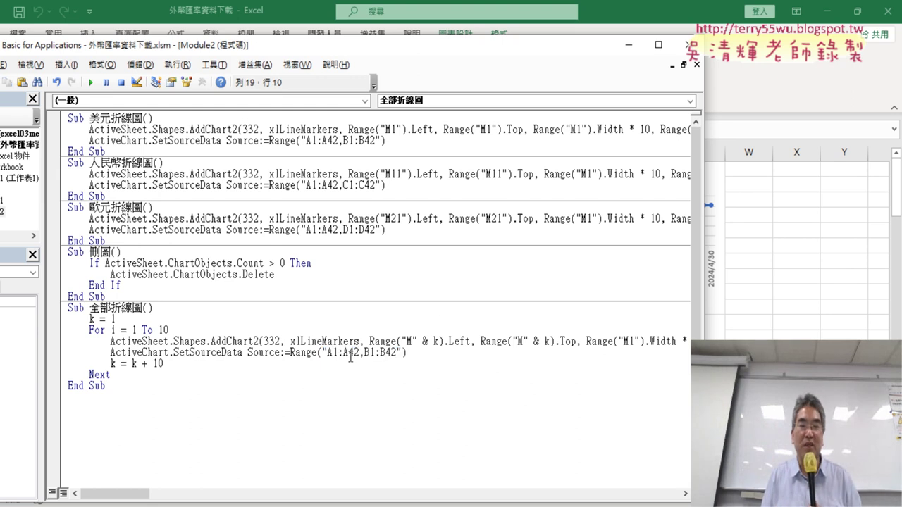
{"action": "left_click_drag", "start_coordinate": [364, 353], "coordinate": [370, 352]}
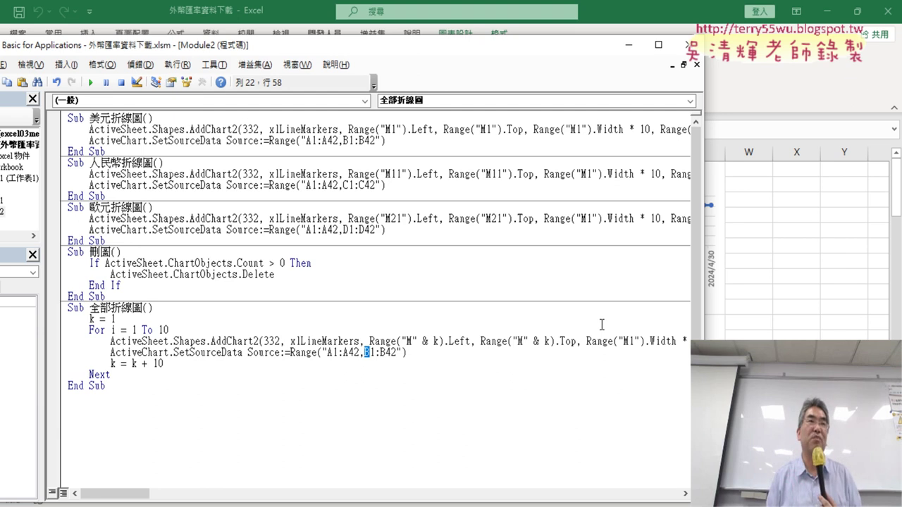
{"action": "left_click", "coordinate": [200, 330]}
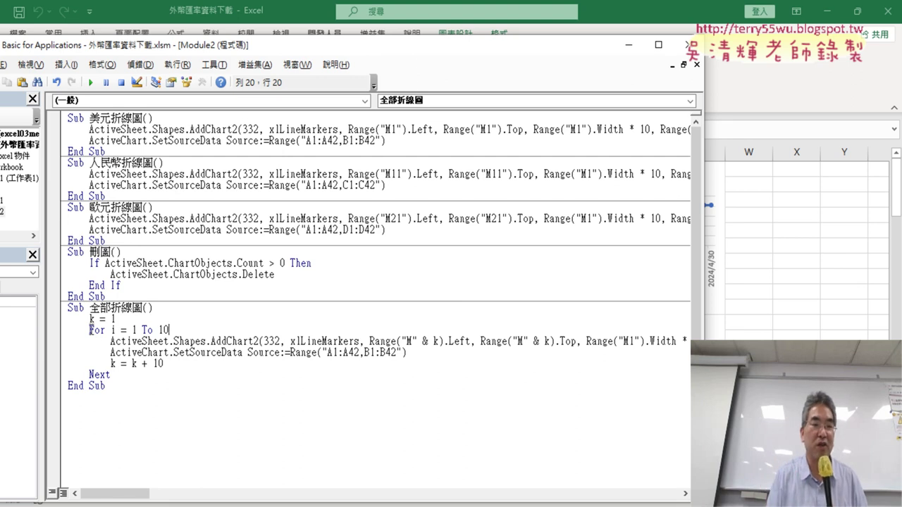
{"action": "left_click_drag", "start_coordinate": [67, 330], "coordinate": [172, 329]}
{"action": "left_click", "coordinate": [235, 324]}
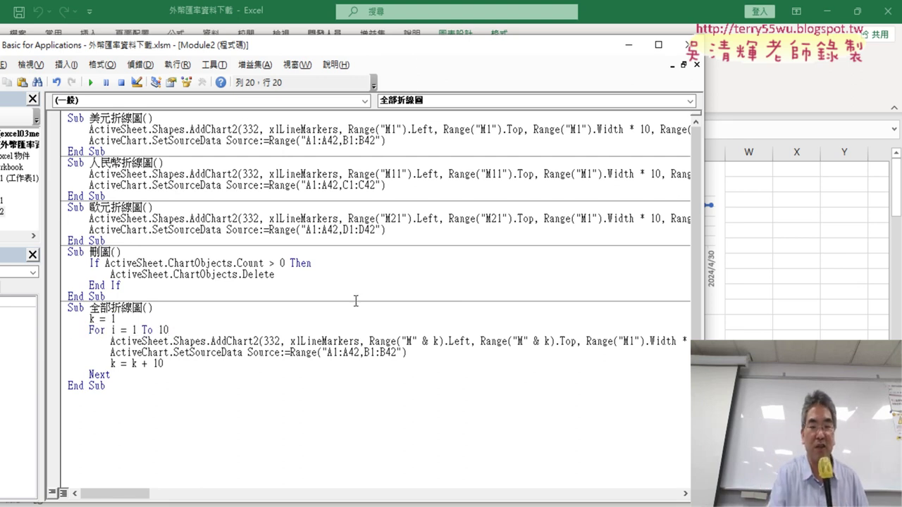
Add an indented line below 'For i = 1 To 10' reading col=mid("BCDEFGHIJK",i,1)
{"action": "key", "text": "Return"}
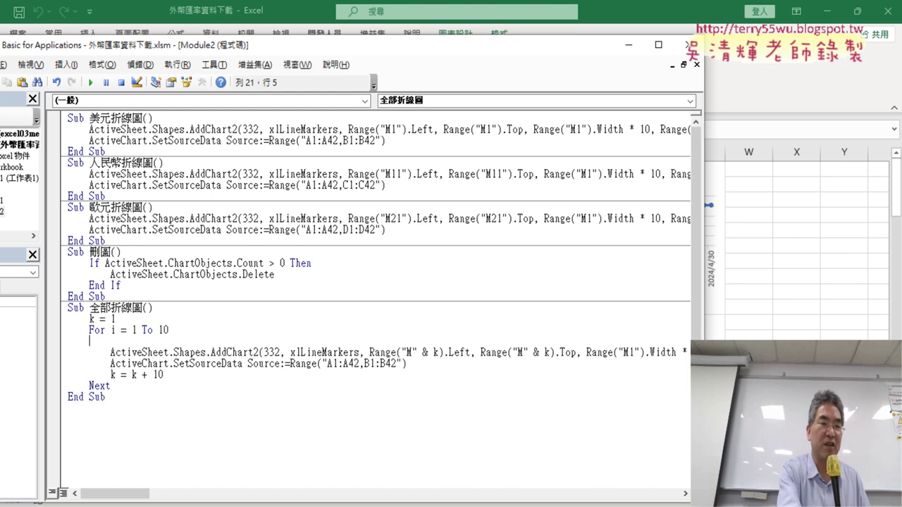
{"action": "key", "text": "Tab"}
{"action": "type", "text": "c"}
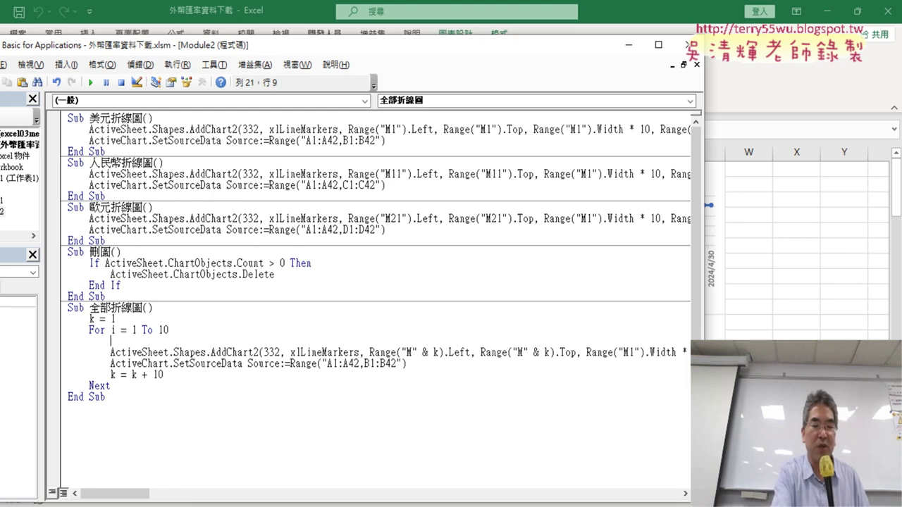
{"action": "type", "text": "ol"}
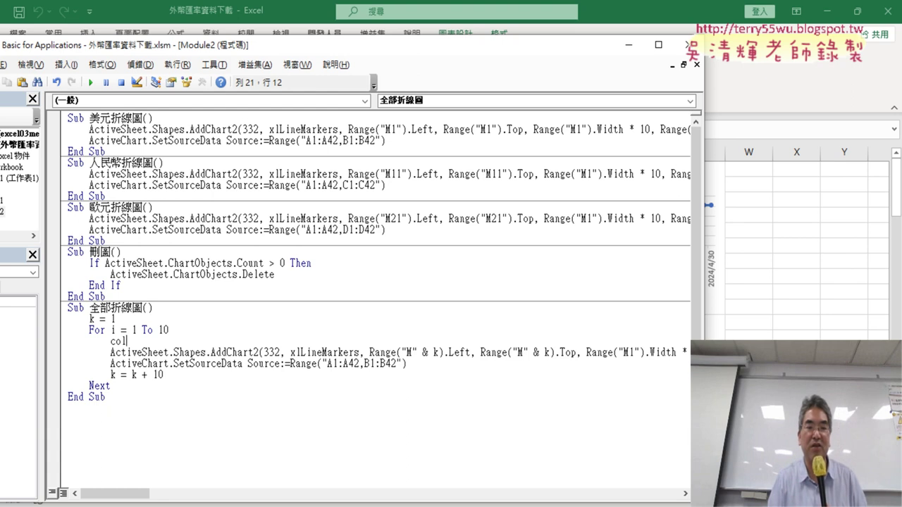
{"action": "type", "text": "="}
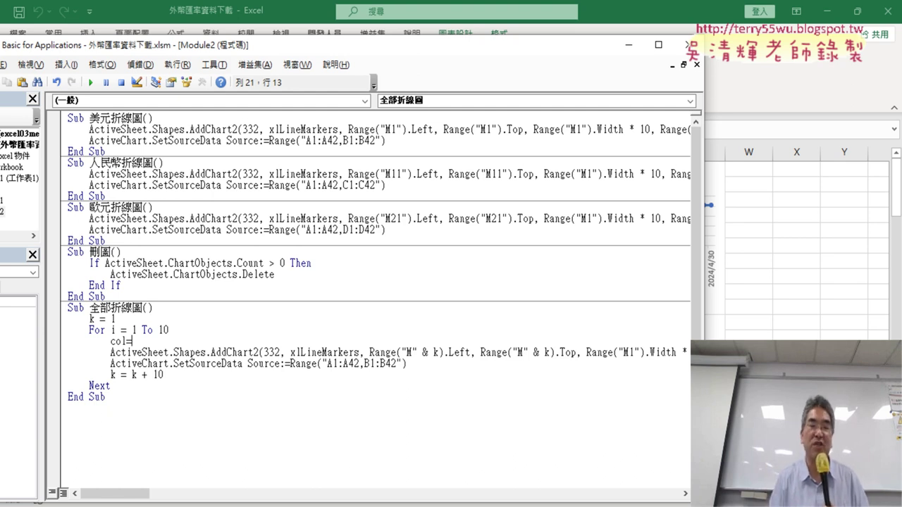
{"action": "type", "text": "mi"}
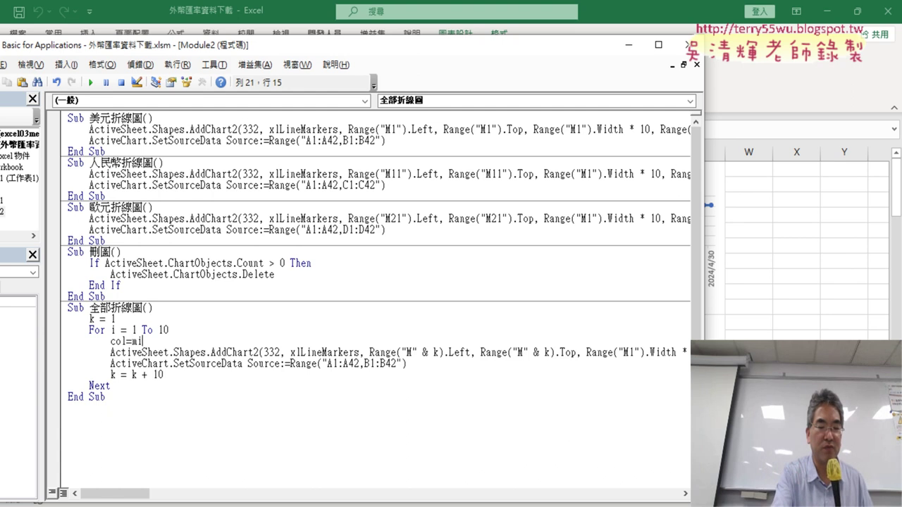
{"action": "type", "text": "d"}
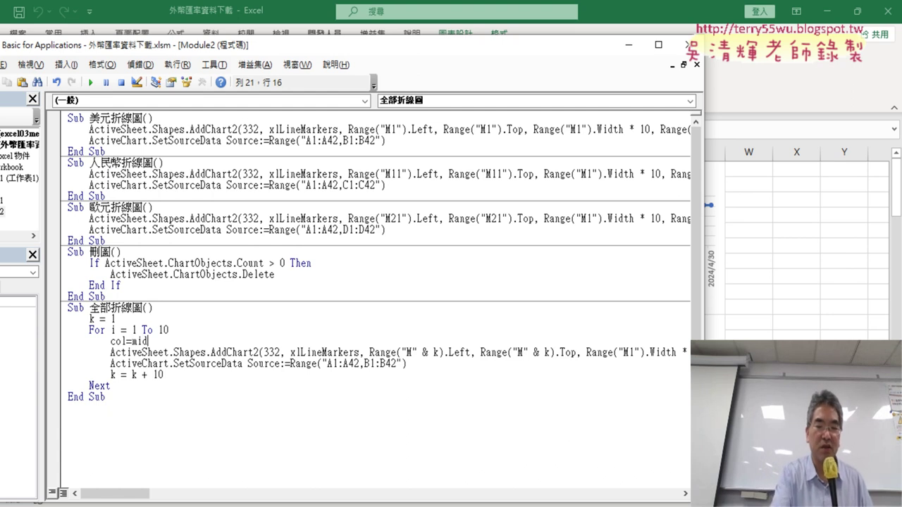
{"action": "type", "text": "("}
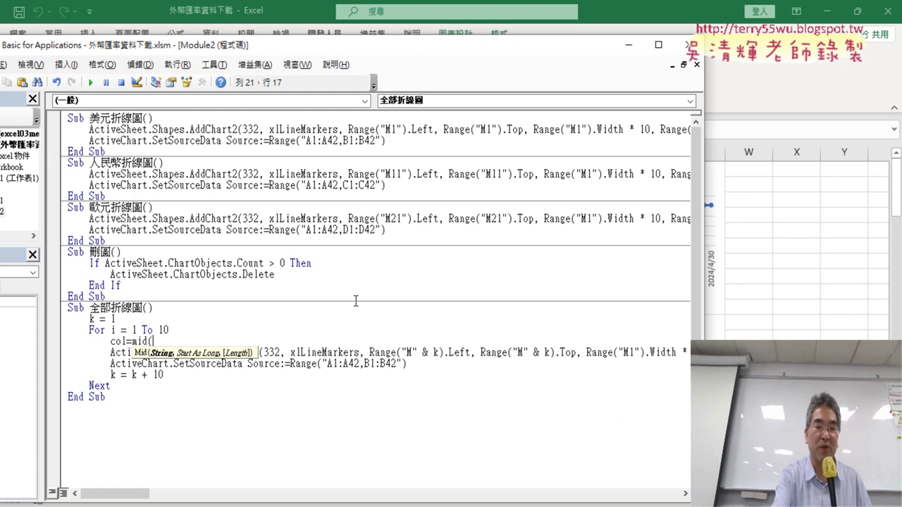
{"action": "type", "text": "\""}
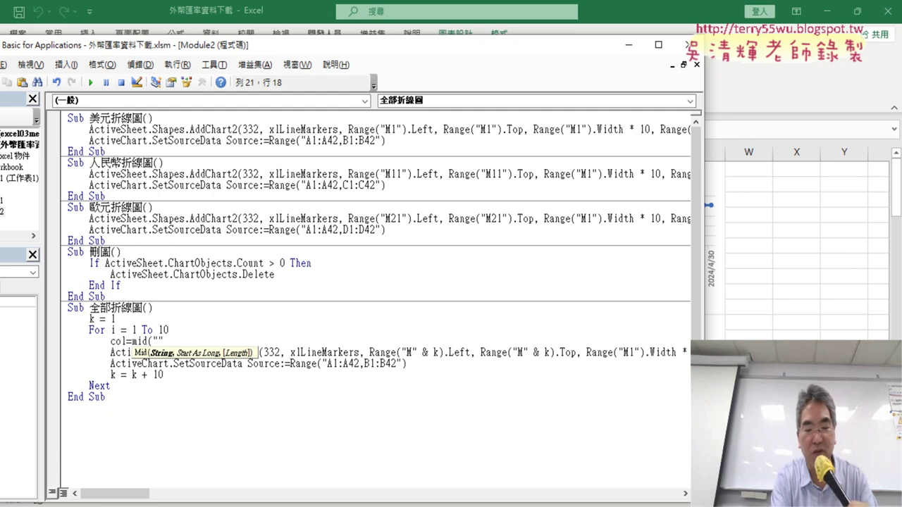
{"action": "type", "text": "BC"}
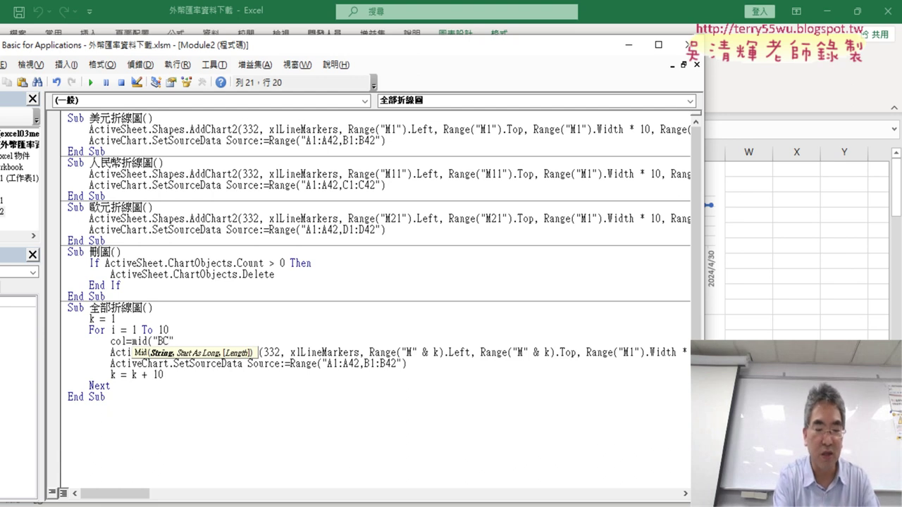
{"action": "type", "text": "DEF"}
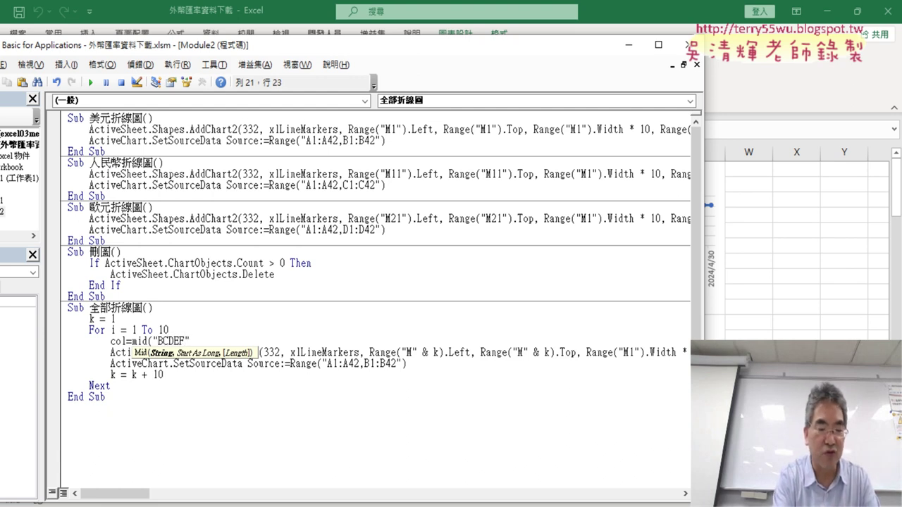
{"action": "type", "text": "GHIJ"}
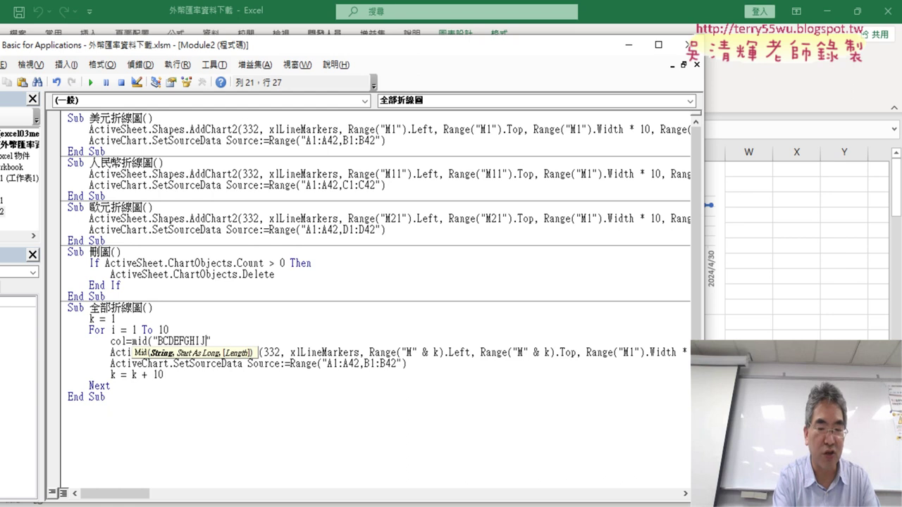
{"action": "type", "text": "K"}
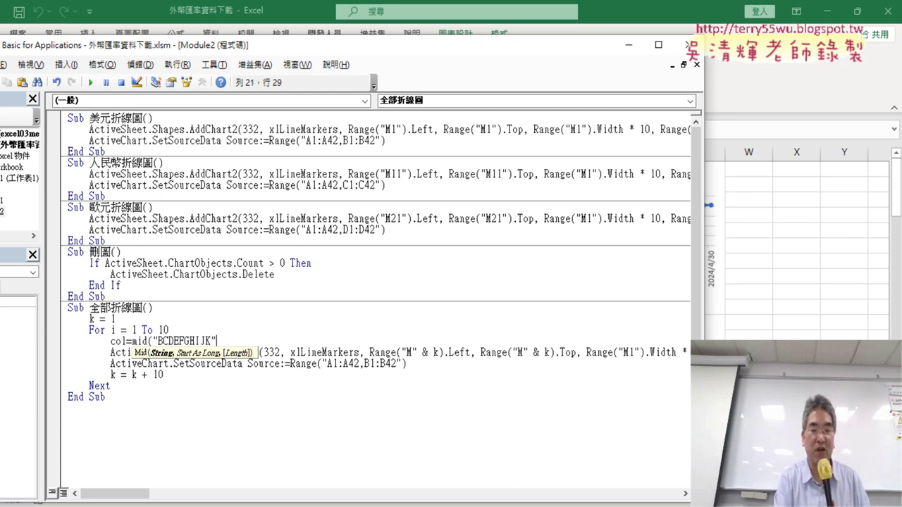
{"action": "type", "text": ","}
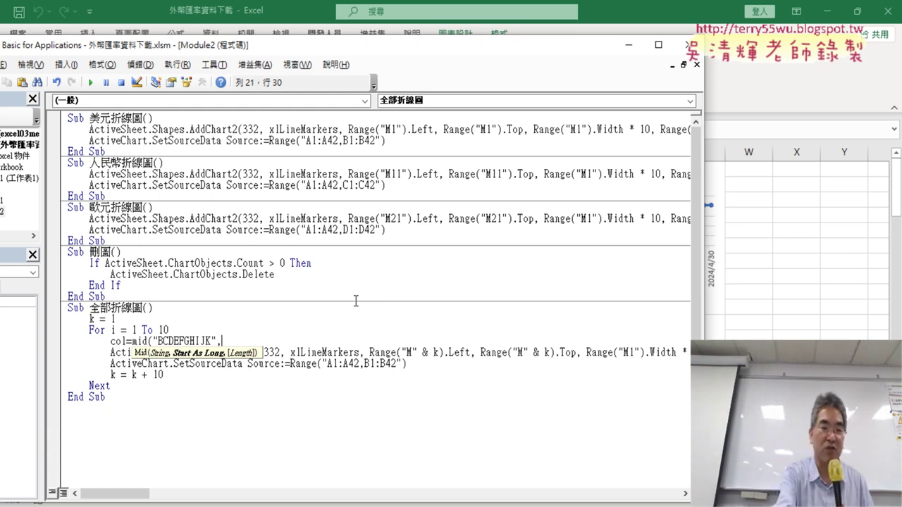
{"action": "type", "text": "i"}
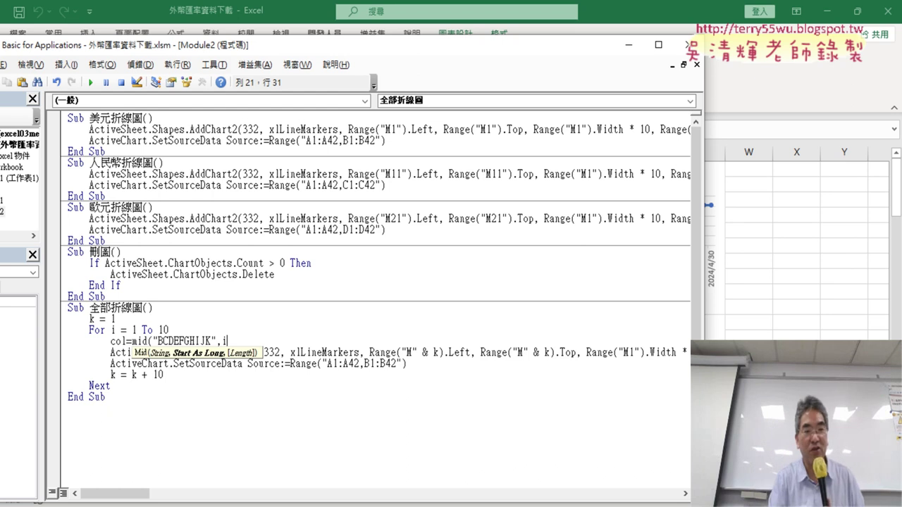
{"action": "type", "text": ","}
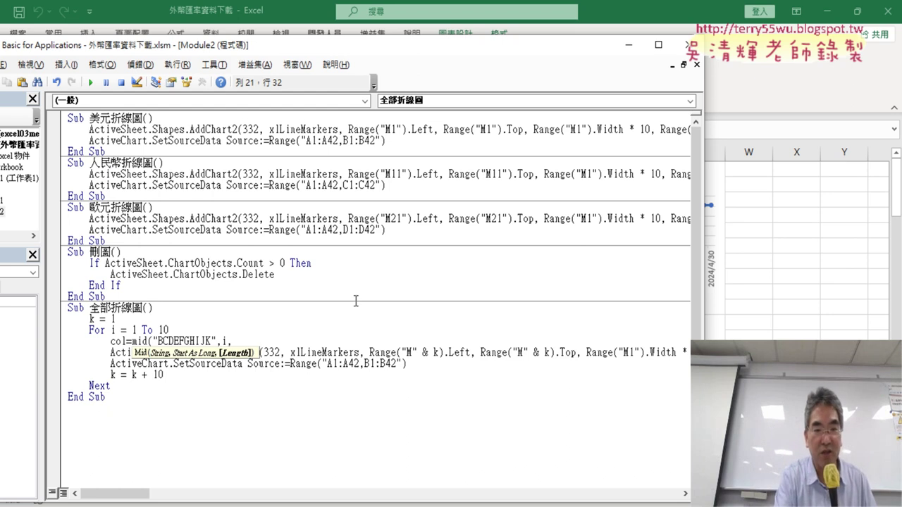
{"action": "type", "text": "1"}
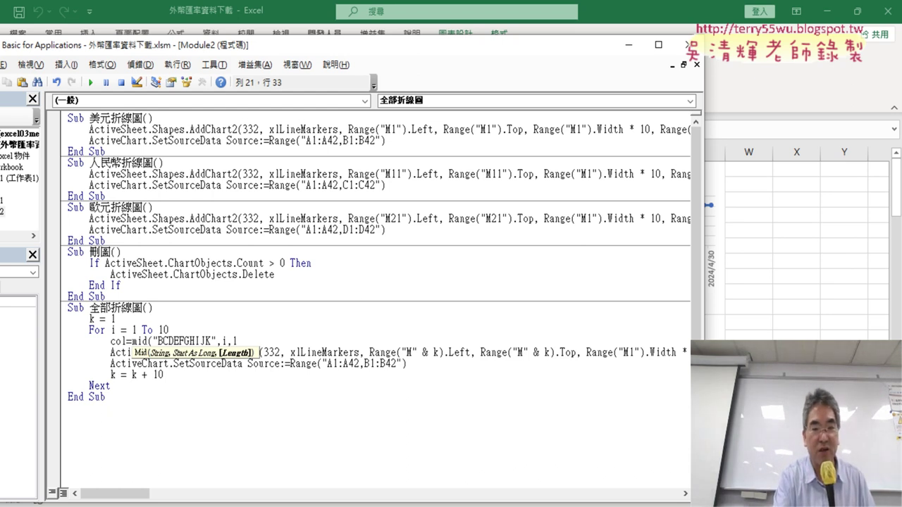
{"action": "type", "text": ")"}
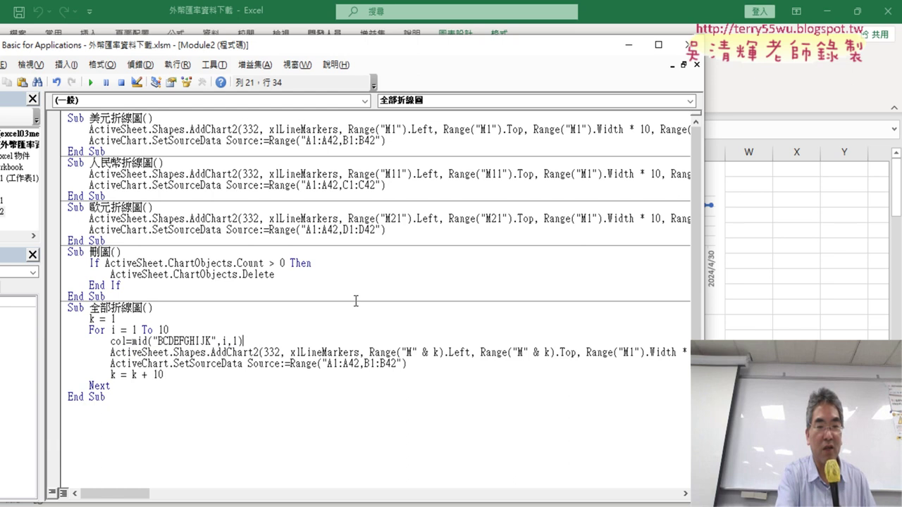
{"action": "left_click", "coordinate": [168, 375]}
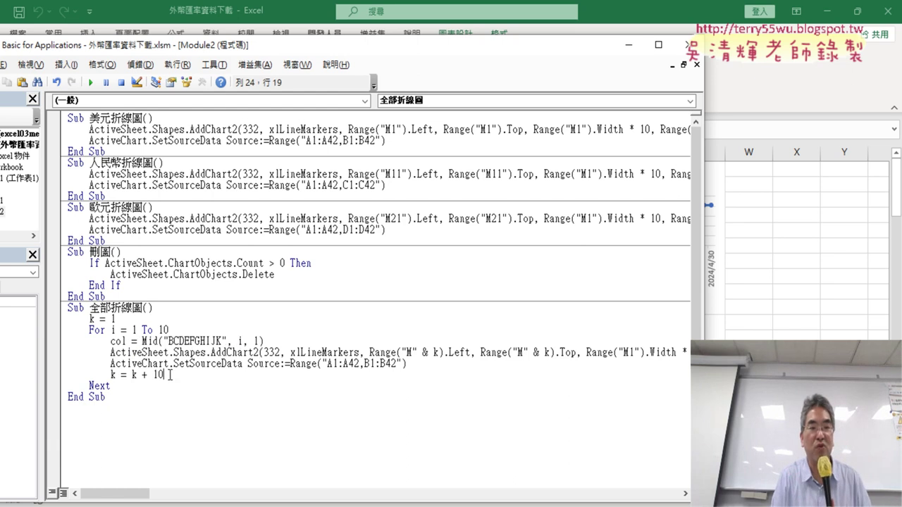
{"action": "left_click_drag", "start_coordinate": [125, 341], "coordinate": [110, 343]}
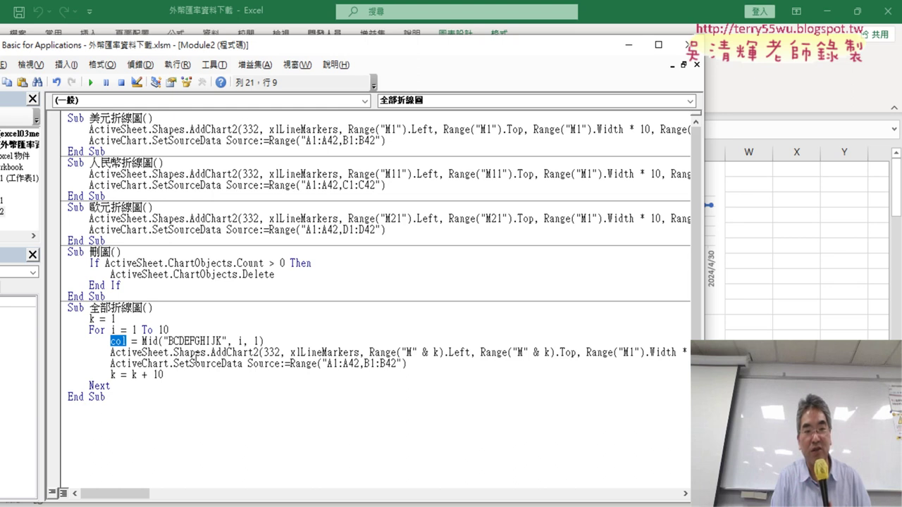
{"action": "left_click_drag", "start_coordinate": [169, 341], "coordinate": [175, 341]}
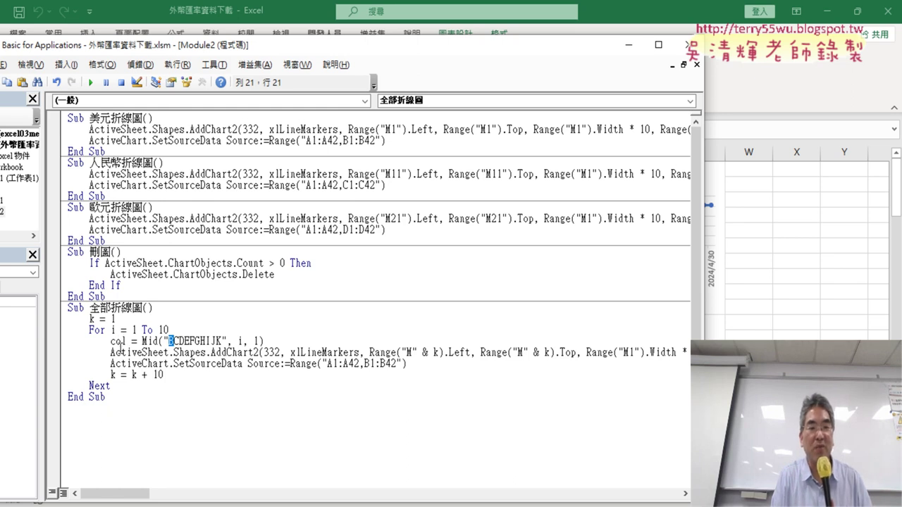
{"action": "left_click_drag", "start_coordinate": [125, 342], "coordinate": [110, 344]}
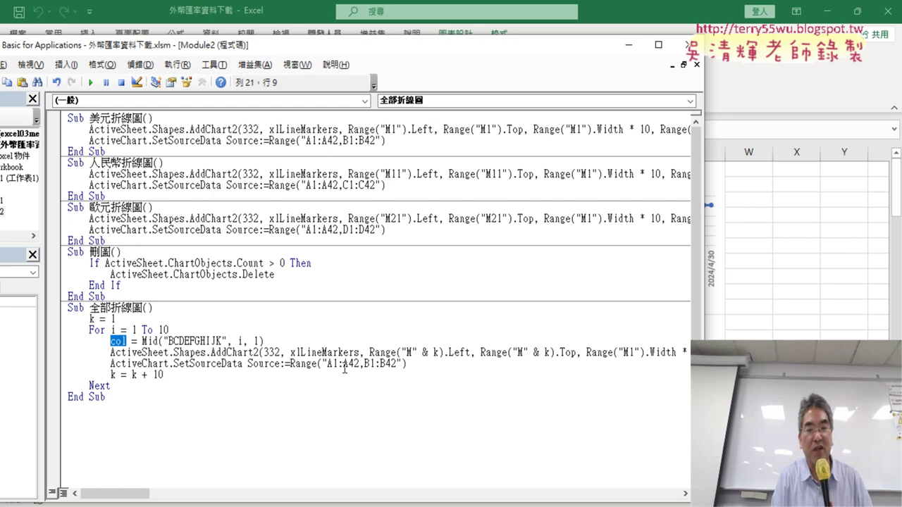
{"action": "left_click_drag", "start_coordinate": [363, 363], "coordinate": [386, 363]}
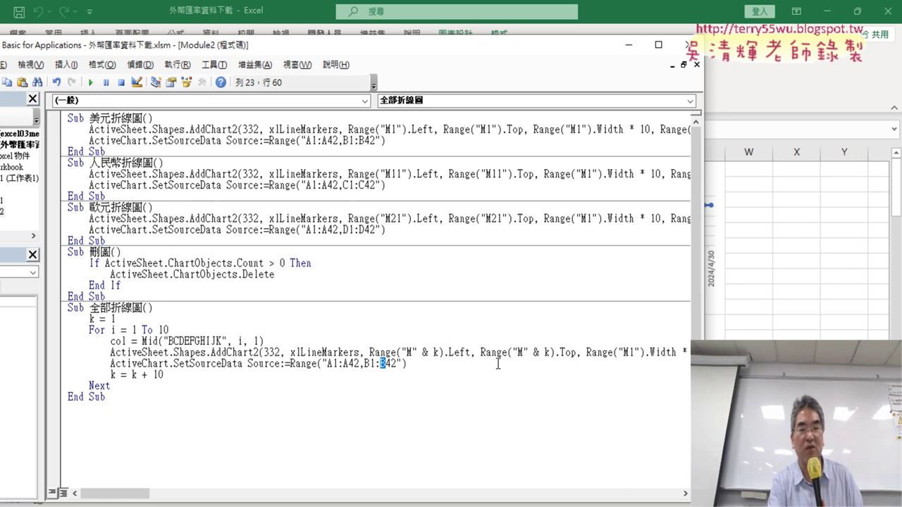
Replace the B column letters in B1 and B42 of the source range with " & col & " concatenations
{"action": "key", "text": "Left"}
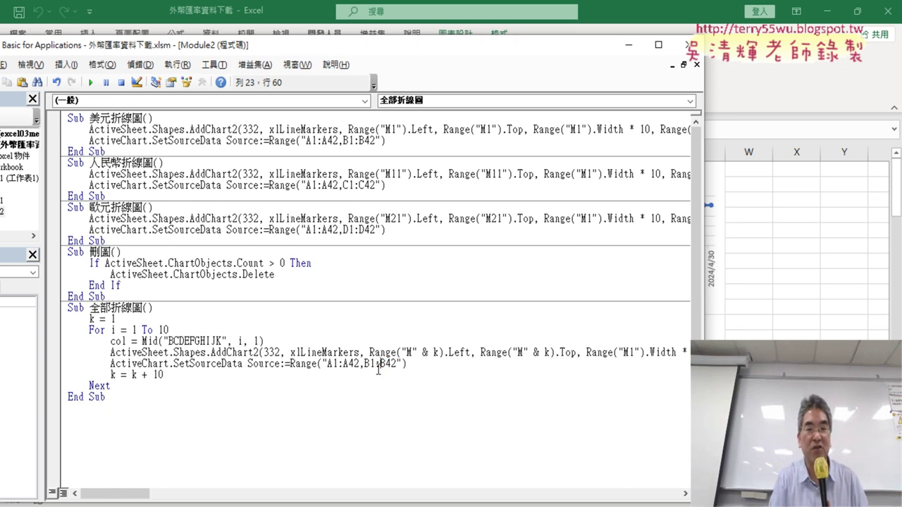
{"action": "left_click", "coordinate": [365, 364]}
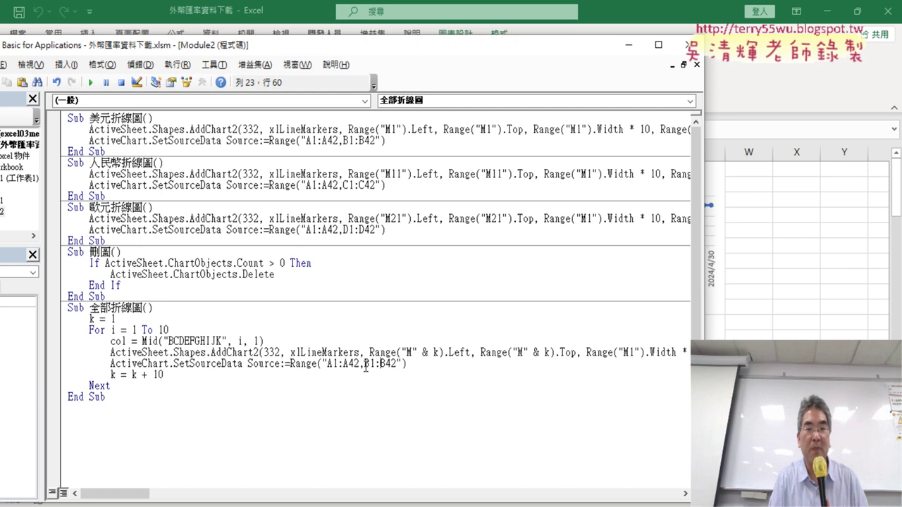
{"action": "left_click_drag", "start_coordinate": [365, 363], "coordinate": [368, 364]}
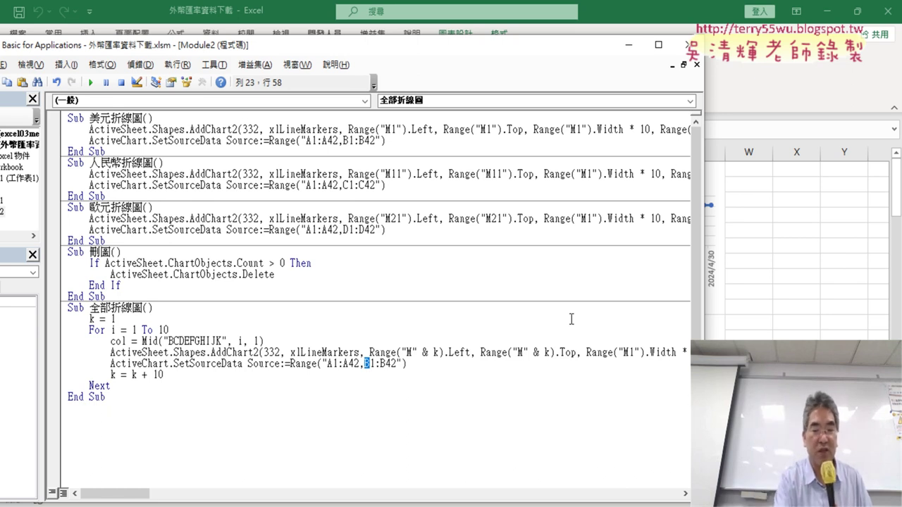
{"action": "type", "text": "\"\""}
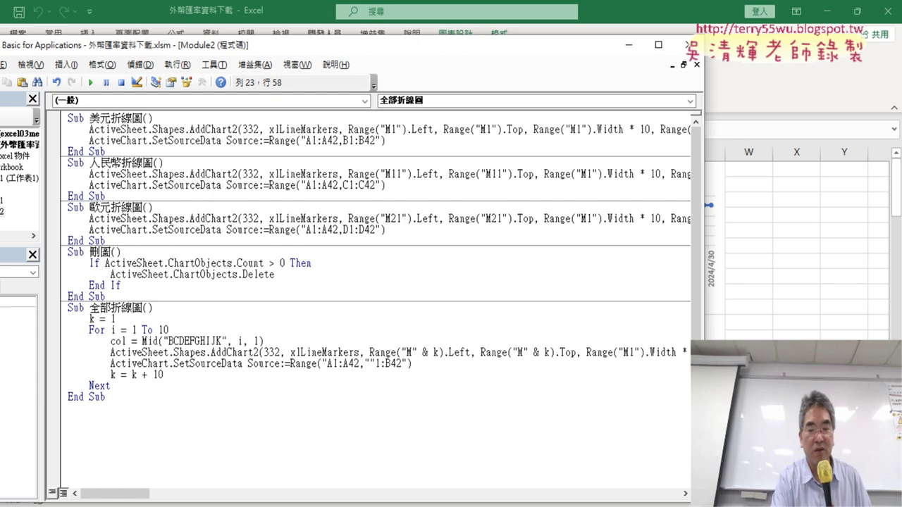
{"action": "type", "text": "&"}
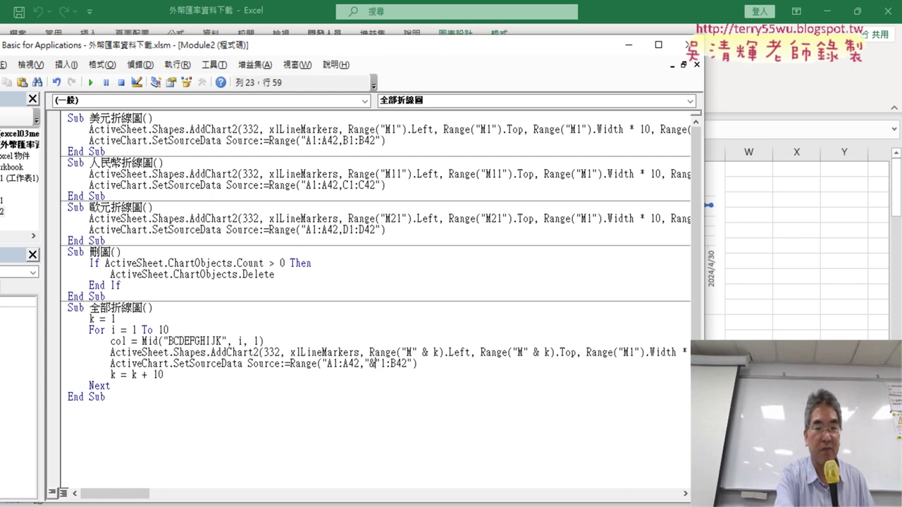
{"action": "type", "text": "&"}
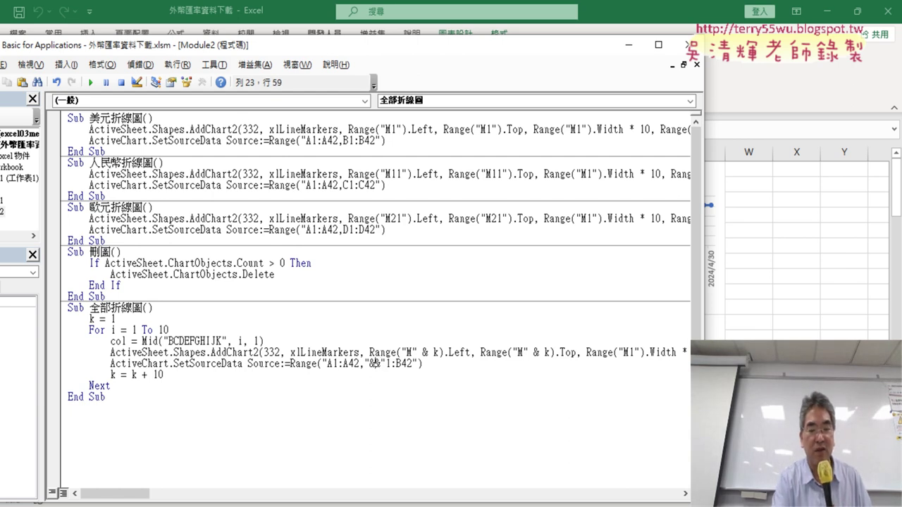
{"action": "type", "text": "c"}
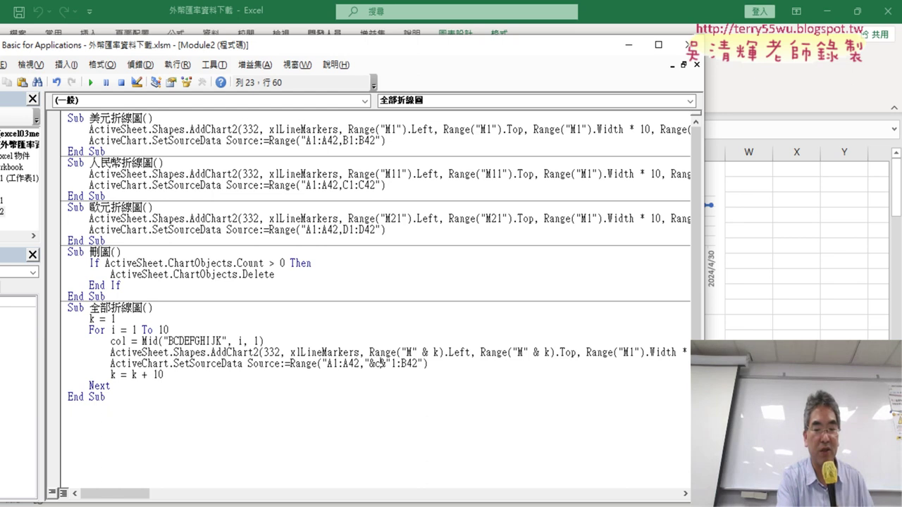
{"action": "type", "text": "ol&"}
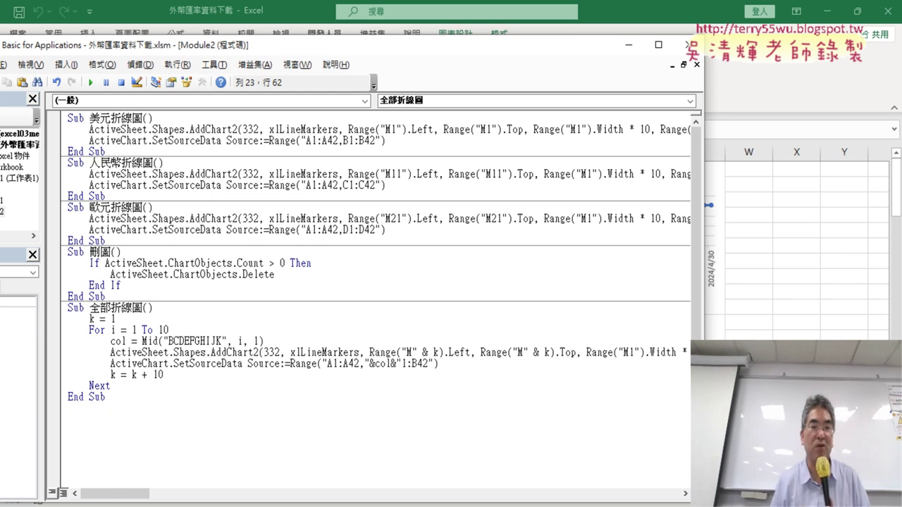
{"action": "left_click", "coordinate": [374, 363]}
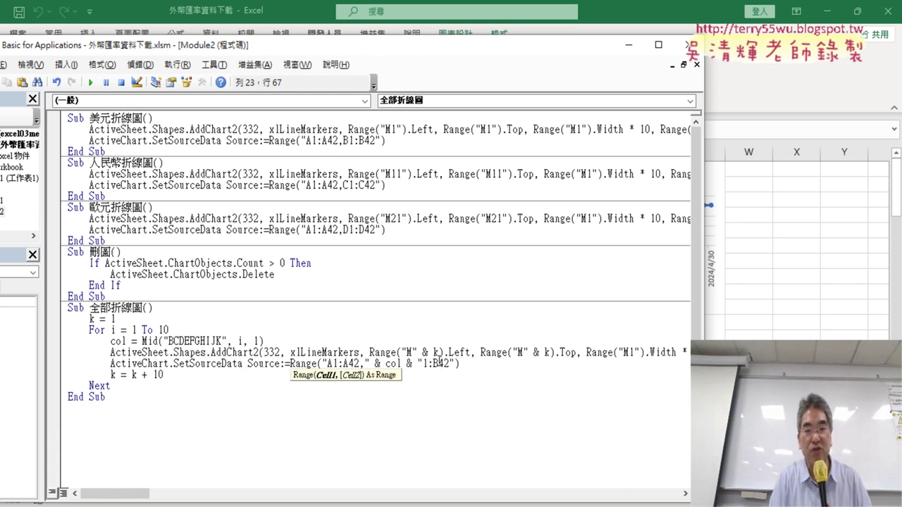
{"action": "left_click_drag", "start_coordinate": [439, 364], "coordinate": [432, 364]}
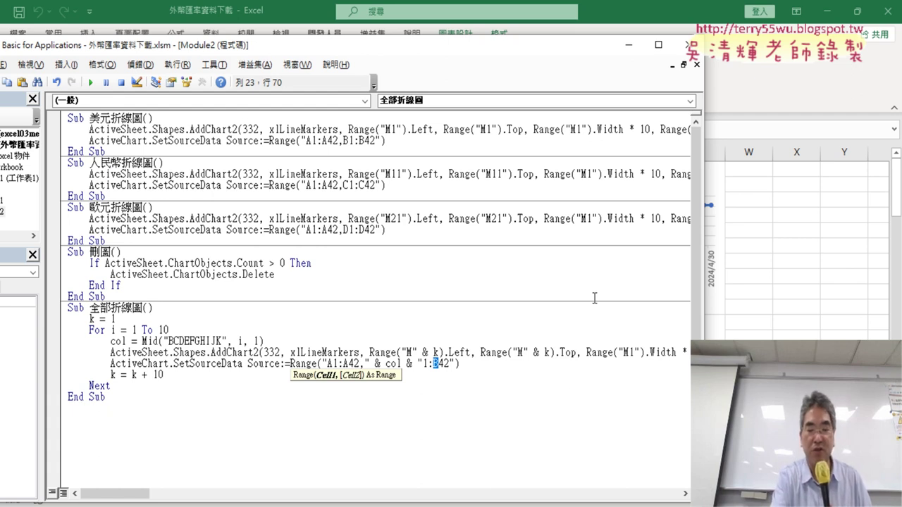
{"action": "type", "text": "\"\""}
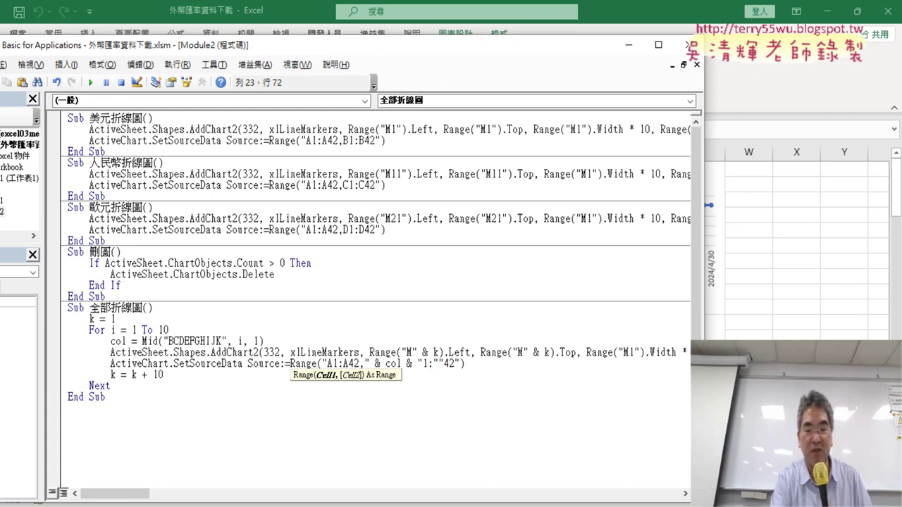
{"action": "type", "text": "&"}
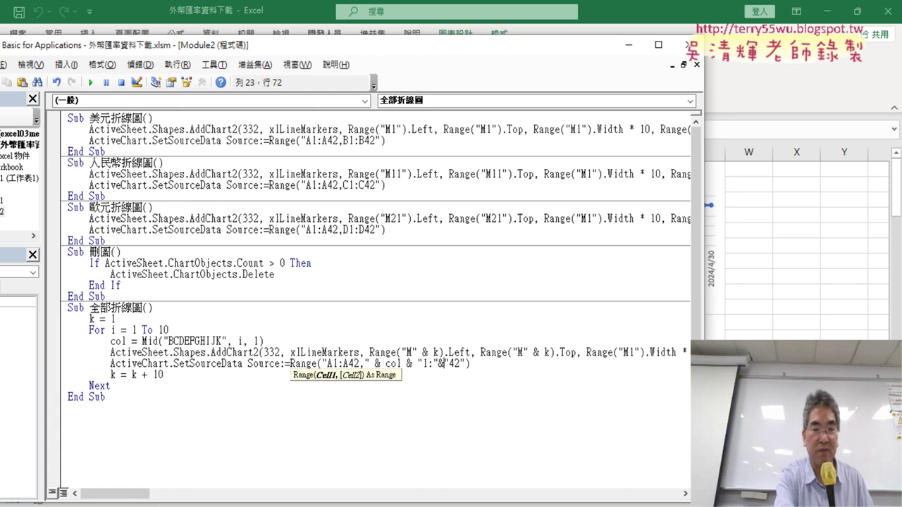
{"action": "type", "text": "&"}
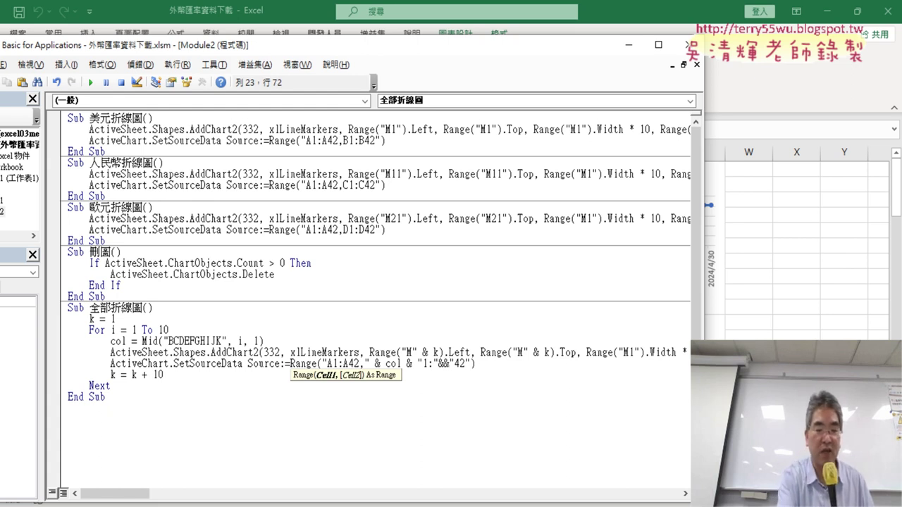
{"action": "type", "text": "col"}
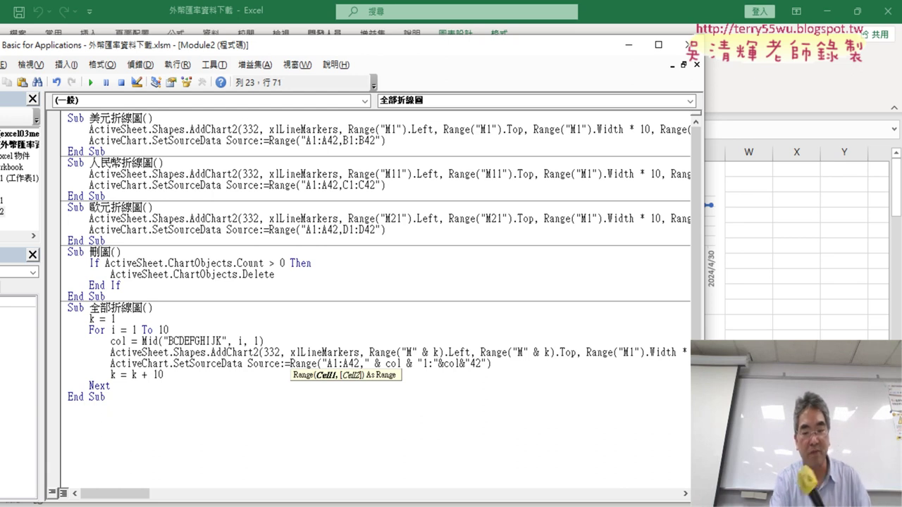
{"action": "key", "text": "Right"}
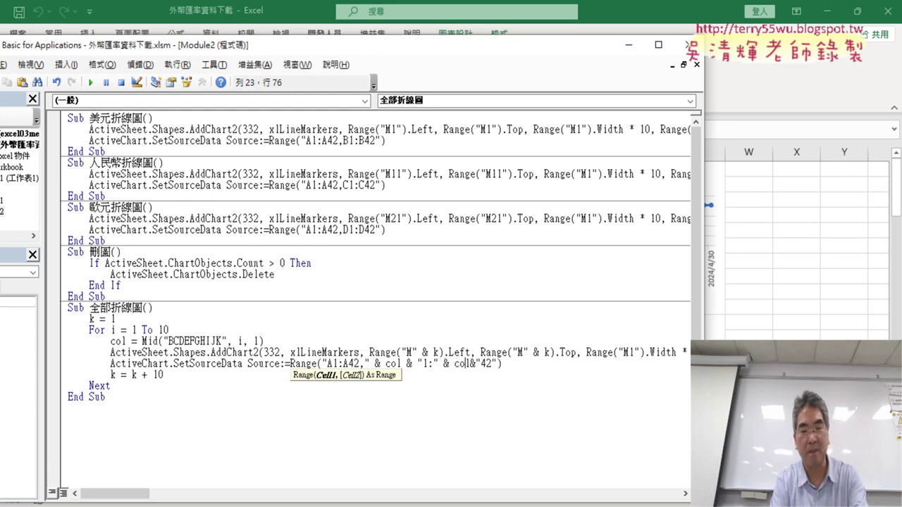
{"action": "key", "text": "Right"}
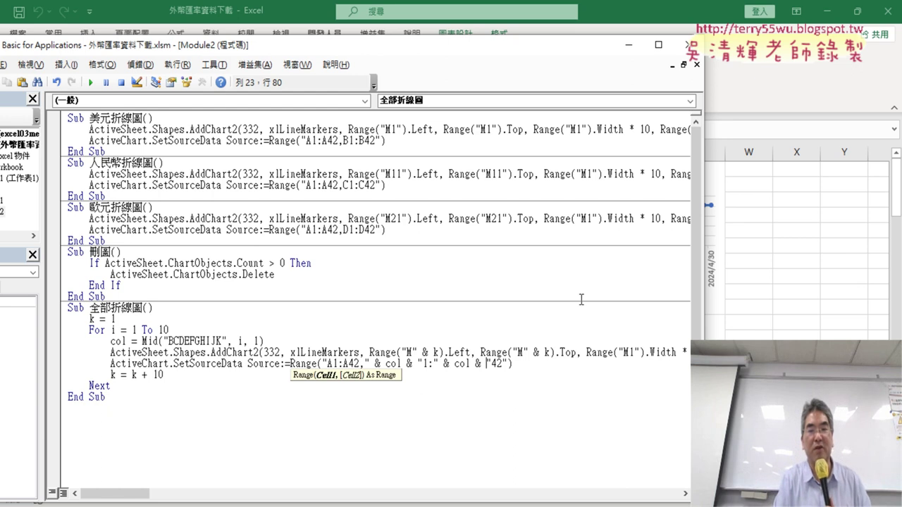
Highlight and annotate both col concatenations, then narrow the code window to reveal the charts
{"action": "left_click_drag", "start_coordinate": [434, 364], "coordinate": [490, 363]}
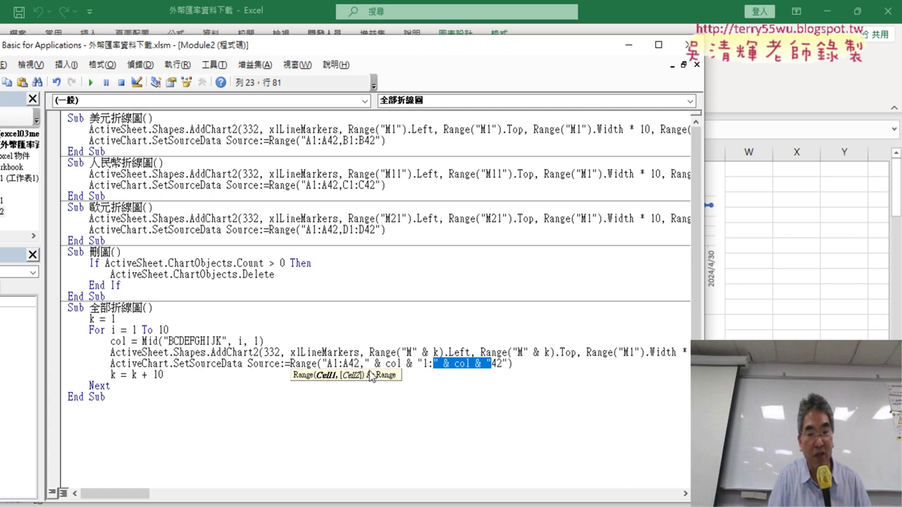
{"action": "left_click_drag", "start_coordinate": [365, 364], "coordinate": [421, 363]}
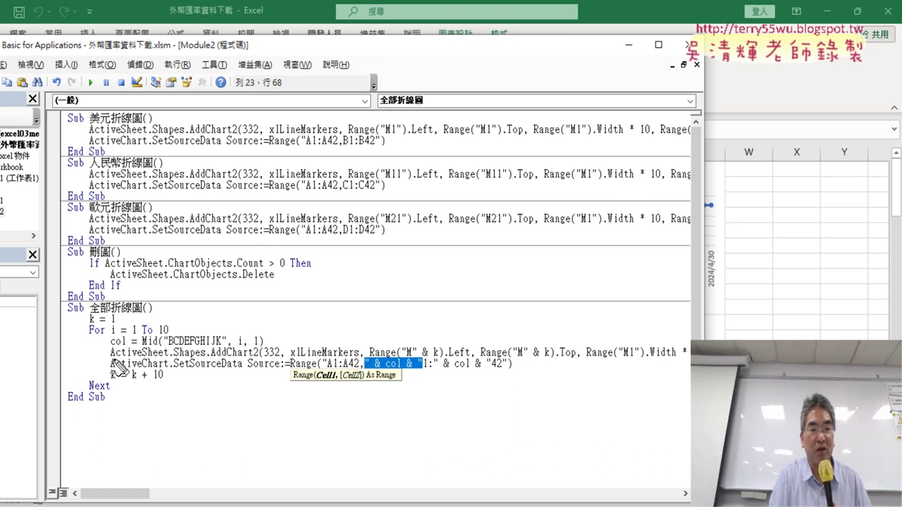
{"action": "left_click", "coordinate": [116, 337]}
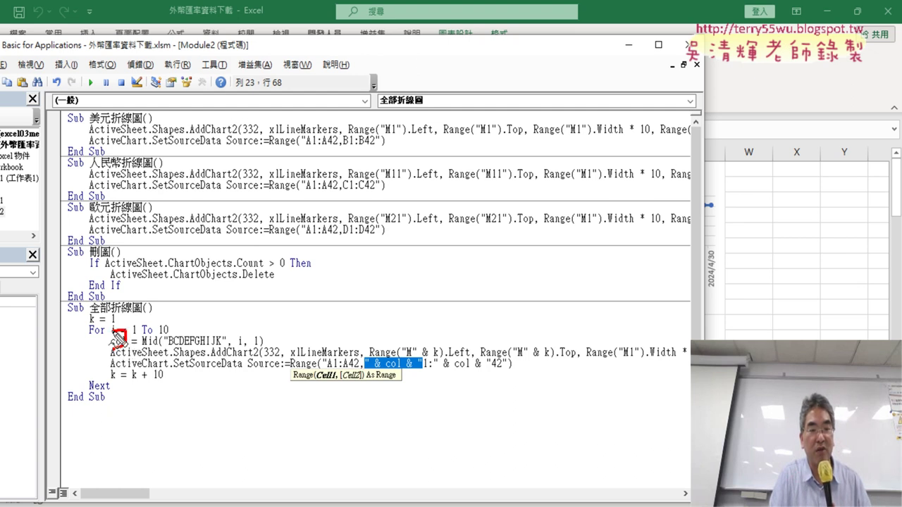
{"action": "mouse_move", "coordinate": [118, 339]}
{"action": "left_mouse_down"}
{"action": "mouse_move", "coordinate": [120, 330]}
{"action": "mouse_move", "coordinate": [390, 318]}
{"action": "left_mouse_up"}
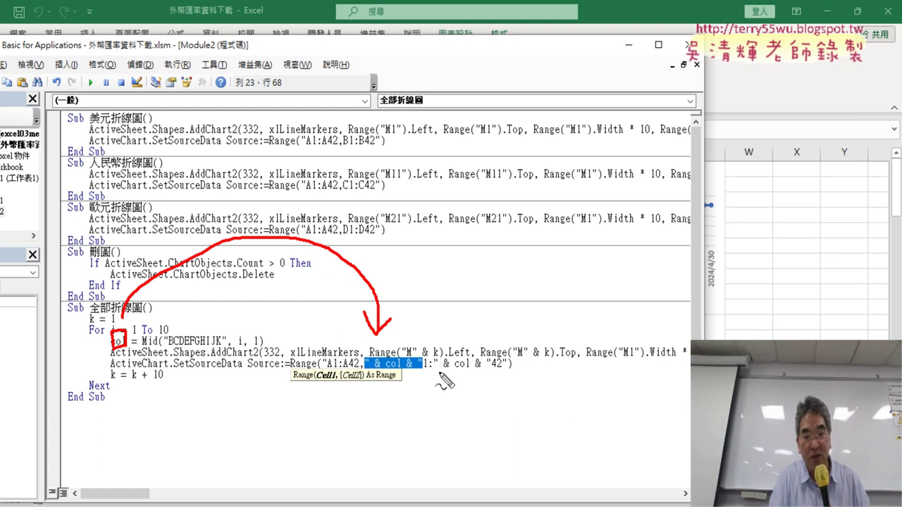
{"action": "left_click_drag", "start_coordinate": [436, 368], "coordinate": [490, 370]}
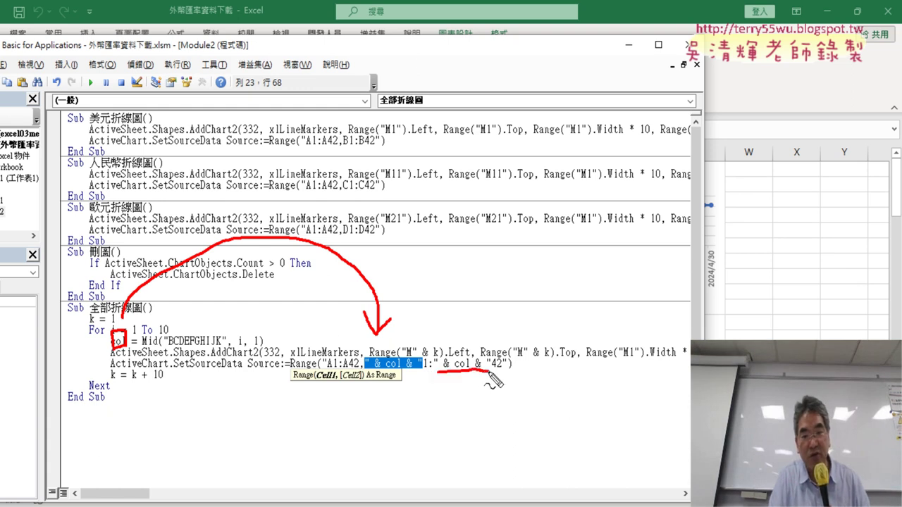
{"action": "mouse_move", "coordinate": [434, 372]}
{"action": "left_mouse_down"}
{"action": "mouse_move", "coordinate": [479, 352]}
{"action": "mouse_move", "coordinate": [489, 370]}
{"action": "left_mouse_up"}
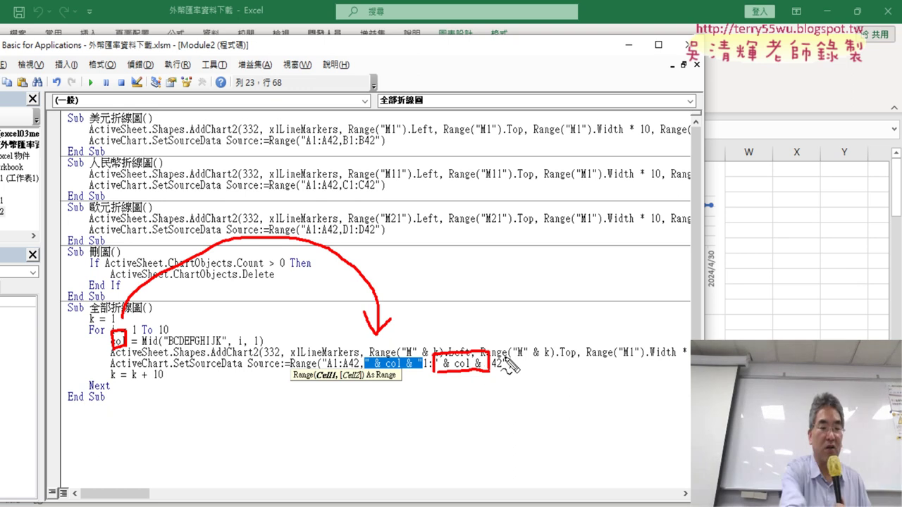
{"action": "key", "text": "Escape"}
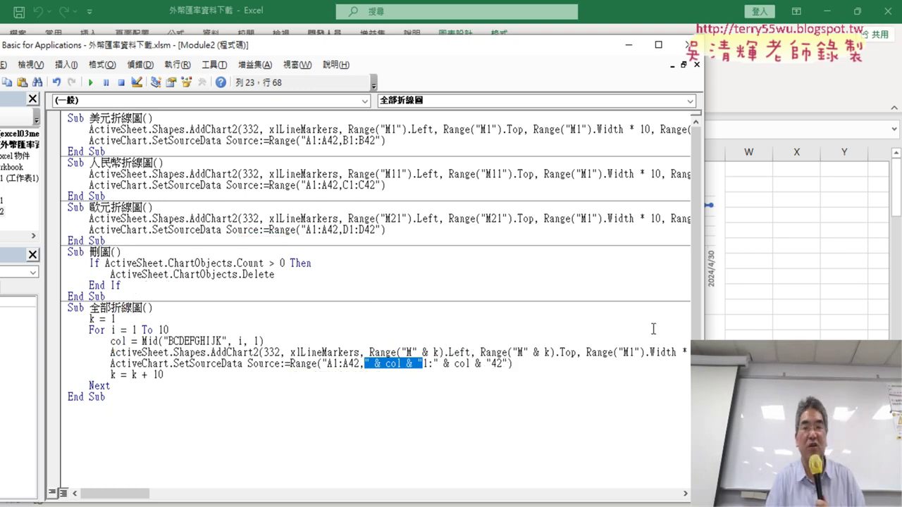
{"action": "left_click_drag", "start_coordinate": [702, 328], "coordinate": [372, 329]}
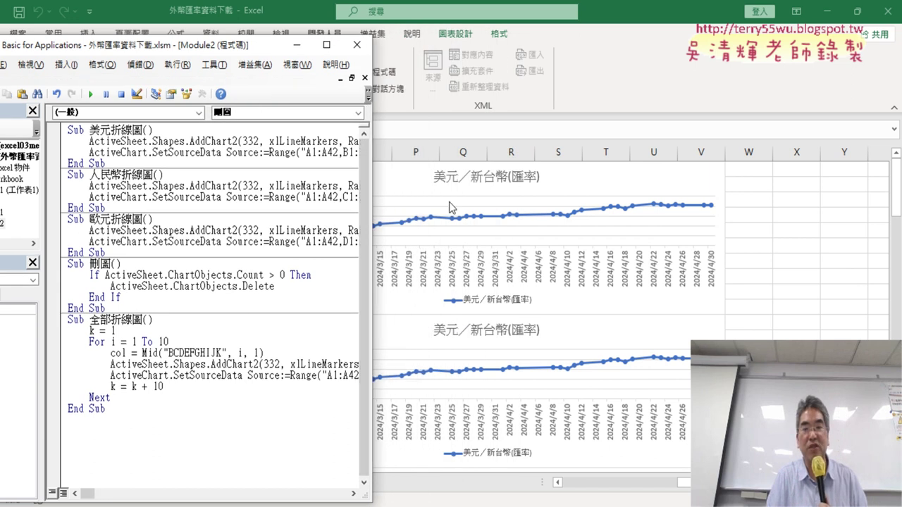
{"action": "left_click", "coordinate": [91, 95]}
{"action": "left_click", "coordinate": [168, 364]}
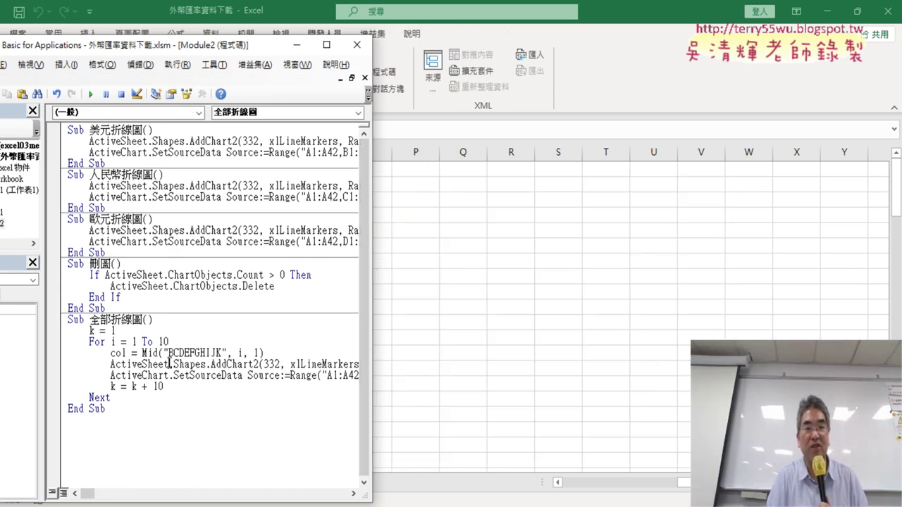
{"action": "left_click", "coordinate": [90, 95]}
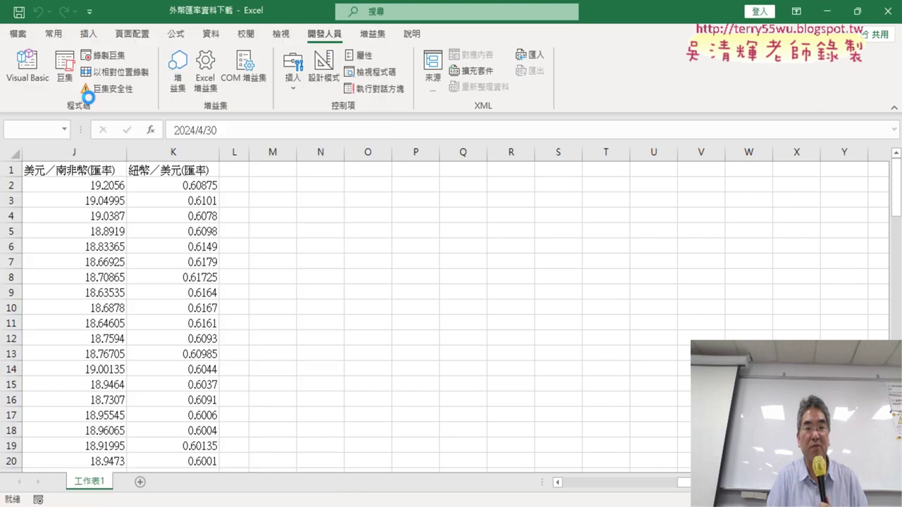
{"action": "left_click", "coordinate": [828, 258]}
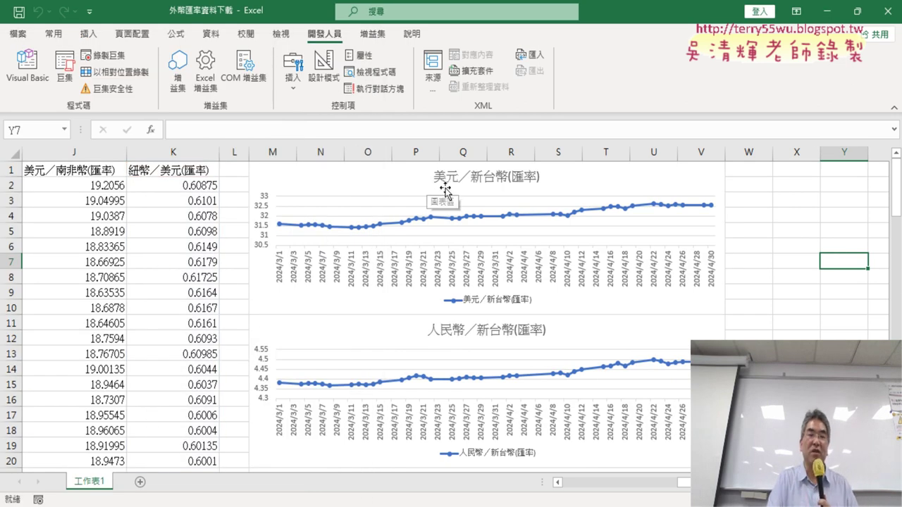
{"action": "mouse_move", "coordinate": [534, 217]}
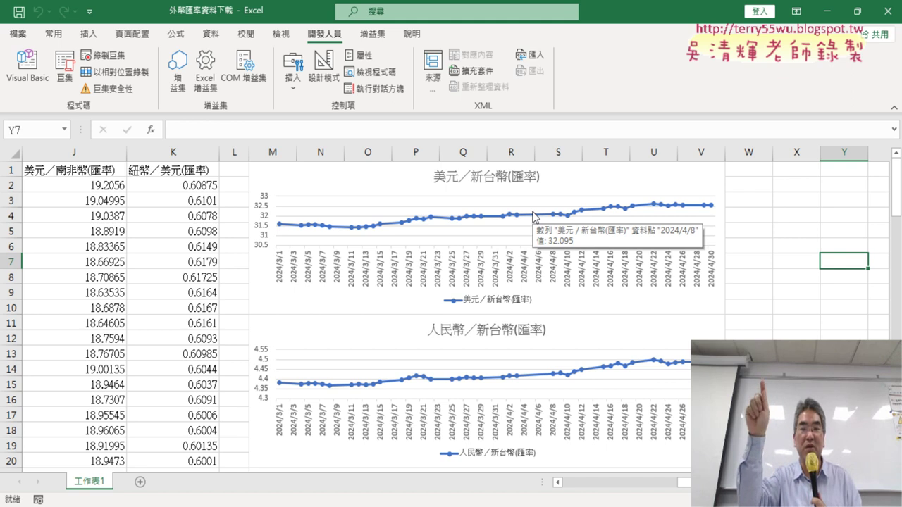
{"action": "scroll", "coordinate": [456, 334], "scroll_direction": "down", "scroll_amount": 1}
{"action": "scroll", "coordinate": [456, 334], "scroll_direction": "down", "scroll_amount": 2}
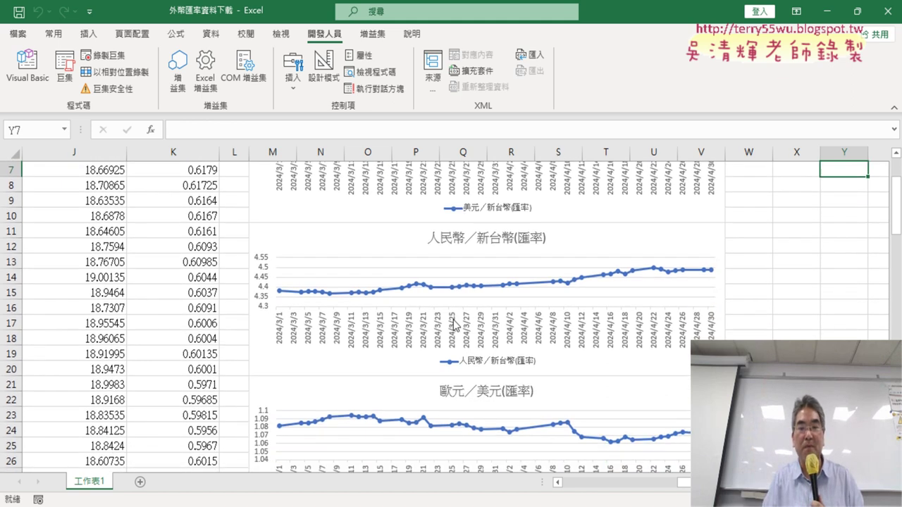
{"action": "scroll", "coordinate": [456, 334], "scroll_direction": "down", "scroll_amount": 1}
{"action": "scroll", "coordinate": [470, 337], "scroll_direction": "down", "scroll_amount": 3}
{"action": "scroll", "coordinate": [471, 337], "scroll_direction": "down", "scroll_amount": 2}
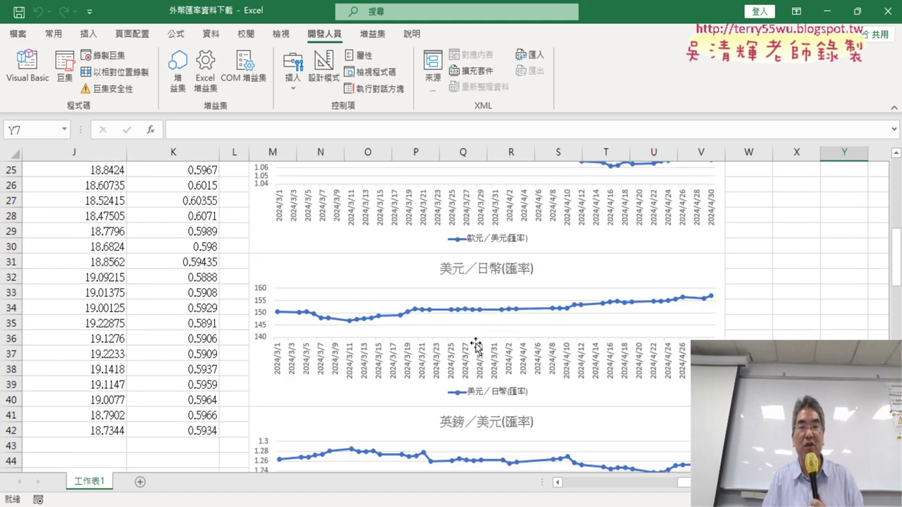
{"action": "scroll", "coordinate": [471, 337], "scroll_direction": "down", "scroll_amount": 2}
{"action": "scroll", "coordinate": [474, 342], "scroll_direction": "down", "scroll_amount": 2}
{"action": "scroll", "coordinate": [474, 344], "scroll_direction": "down", "scroll_amount": 4}
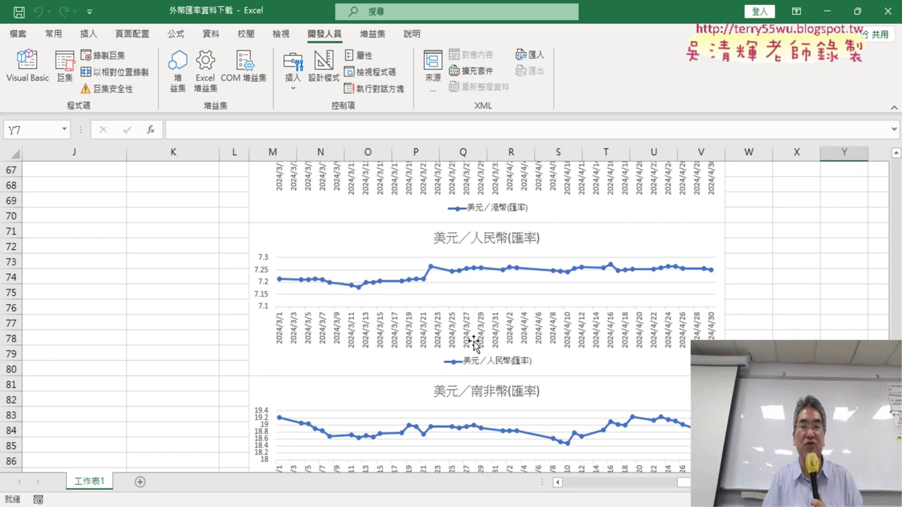
{"action": "scroll", "coordinate": [473, 344], "scroll_direction": "down", "scroll_amount": 3}
{"action": "scroll", "coordinate": [474, 344], "scroll_direction": "down", "scroll_amount": 4}
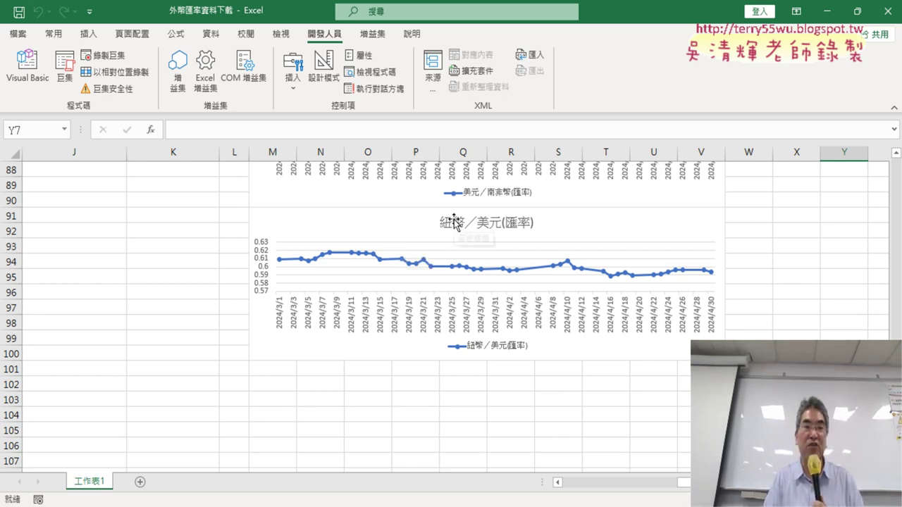
Open the VBA editor, widen it to show full lines, and point out the For loop
{"action": "left_click", "coordinate": [28, 74]}
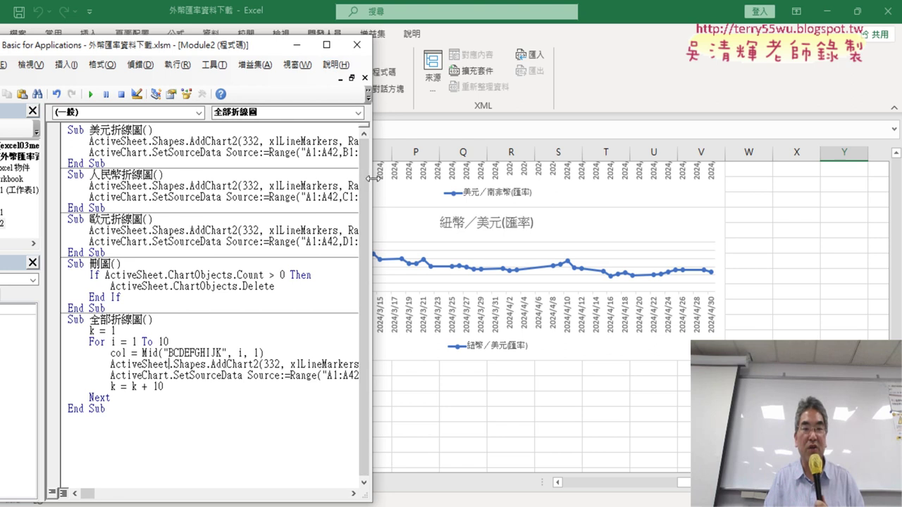
{"action": "left_click_drag", "start_coordinate": [378, 180], "coordinate": [826, 180]}
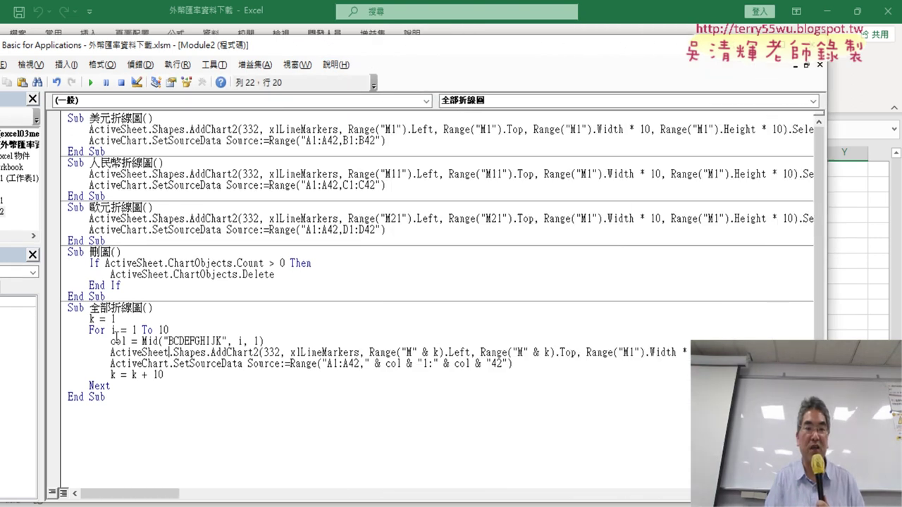
{"action": "left_click_drag", "start_coordinate": [89, 330], "coordinate": [170, 330]}
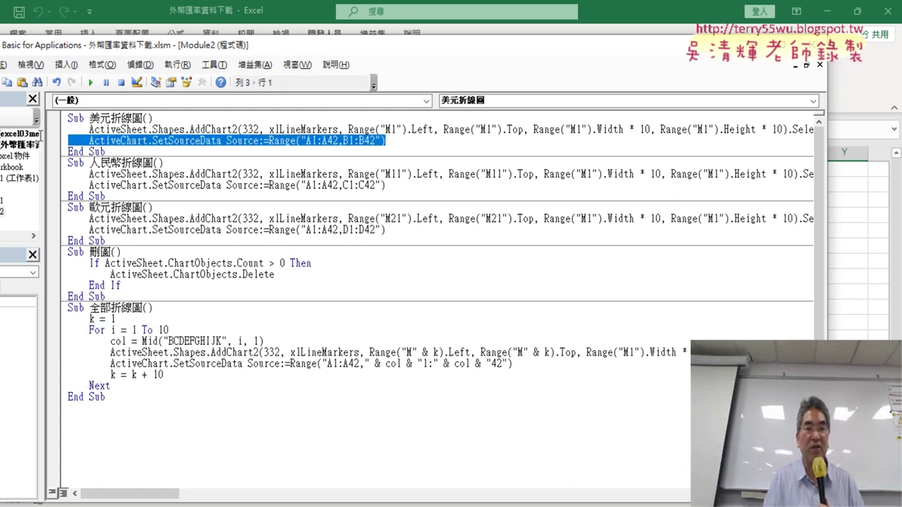
{"action": "left_click_drag", "start_coordinate": [397, 144], "coordinate": [39, 130]}
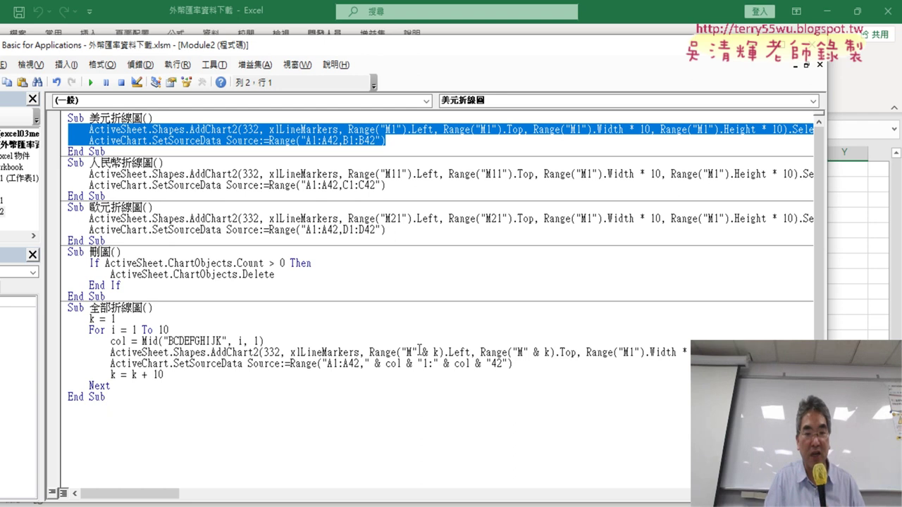
Highlight the k row offset, k = 1 start, k + 10 step, and the Mid column-letter expression
{"action": "left_click_drag", "start_coordinate": [413, 352], "coordinate": [438, 353]}
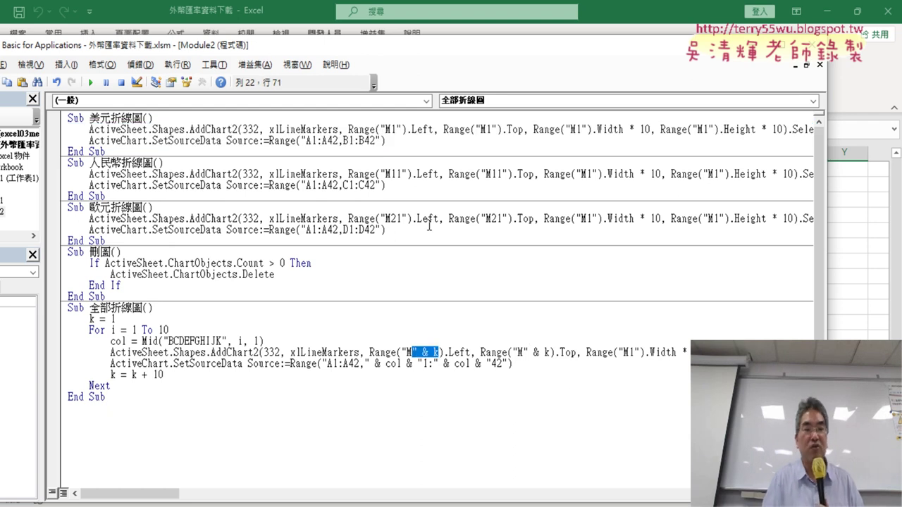
{"action": "left_click", "coordinate": [117, 318]}
{"action": "left_click_drag", "start_coordinate": [117, 319], "coordinate": [90, 320]}
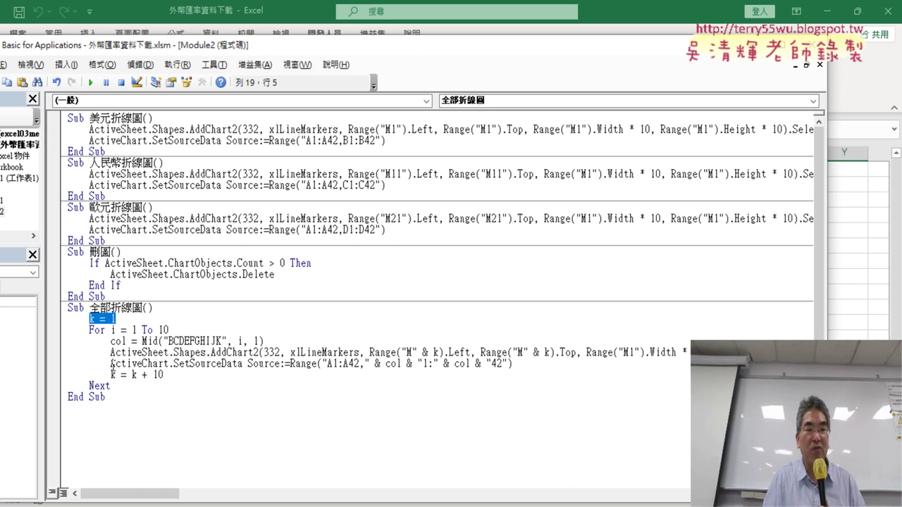
{"action": "left_click_drag", "start_coordinate": [170, 375], "coordinate": [133, 376]}
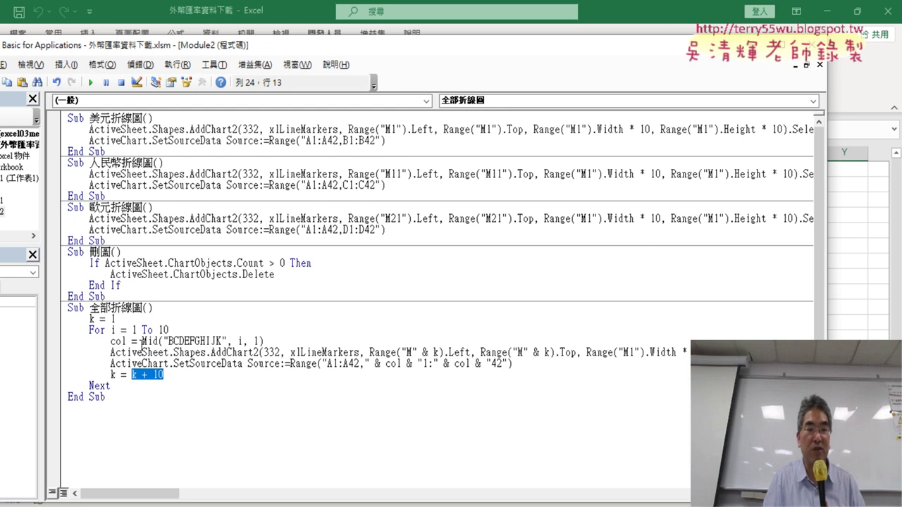
{"action": "left_click_drag", "start_coordinate": [142, 341], "coordinate": [264, 341]}
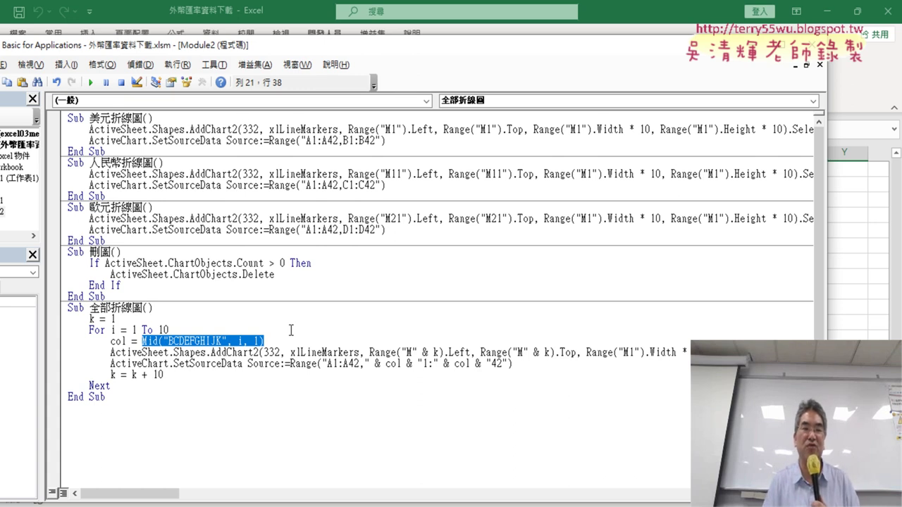
{"action": "left_click", "coordinate": [201, 331]}
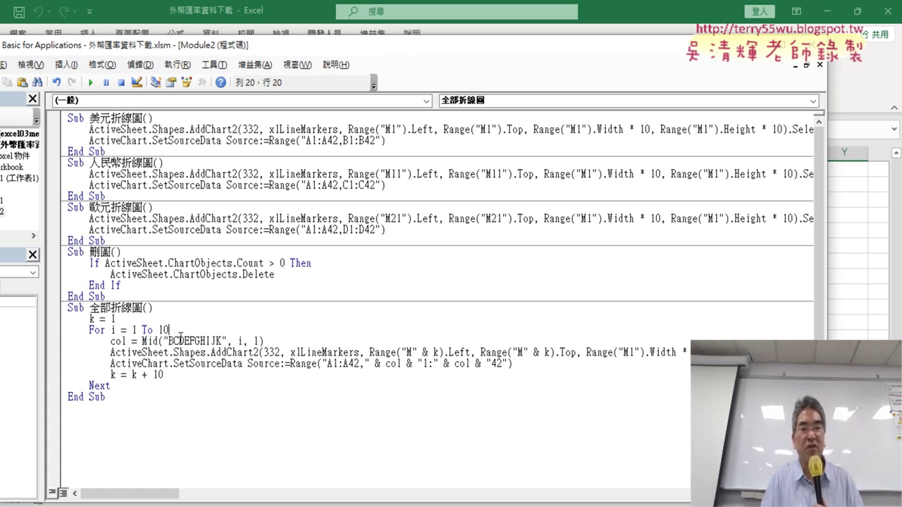
{"action": "left_click_drag", "start_coordinate": [164, 341], "coordinate": [227, 341]}
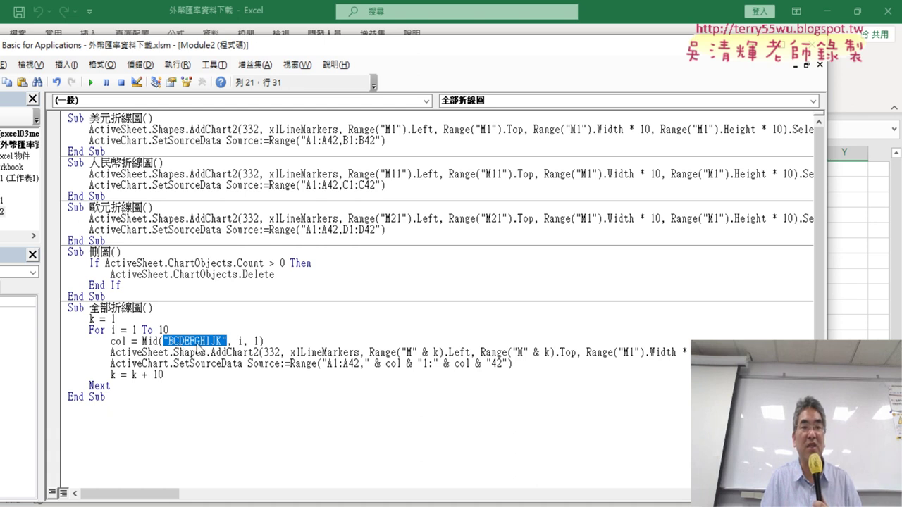
{"action": "left_click", "coordinate": [131, 341]}
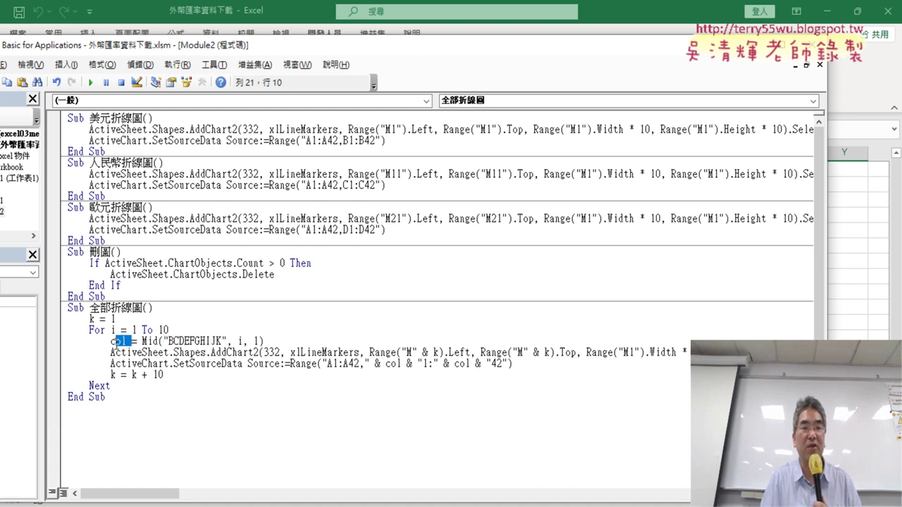
{"action": "left_click_drag", "start_coordinate": [130, 341], "coordinate": [111, 341]}
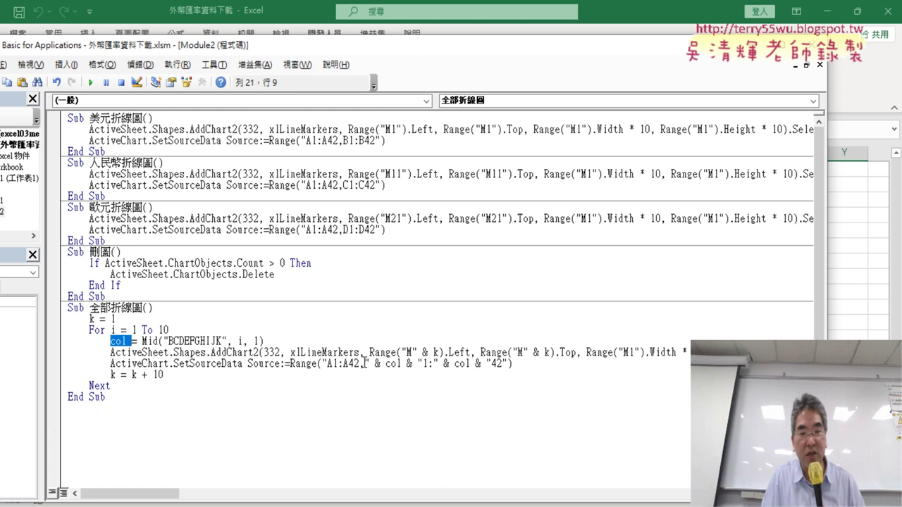
{"action": "left_click_drag", "start_coordinate": [364, 364], "coordinate": [422, 363]}
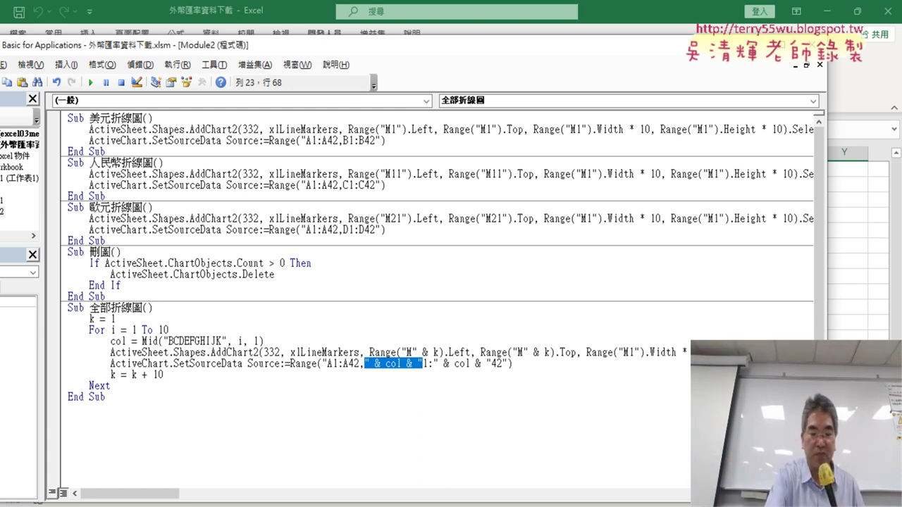
{"action": "type", "text": "B"}
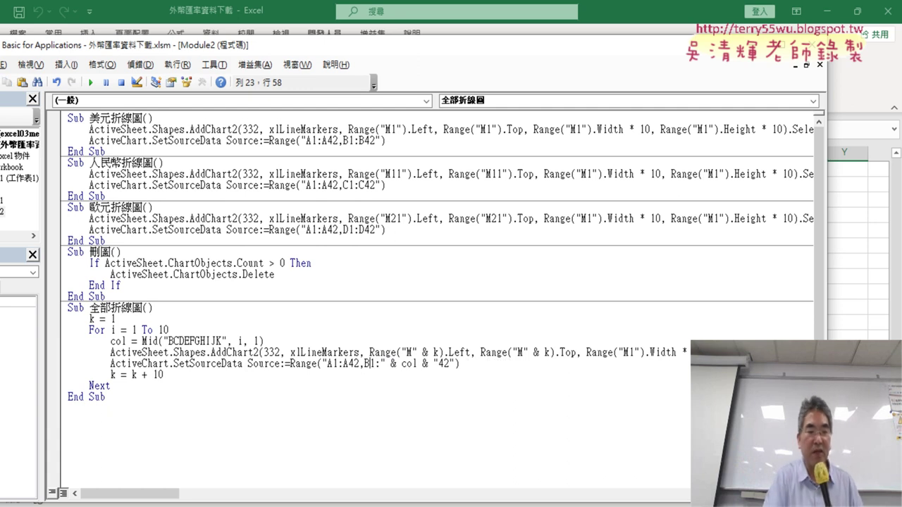
{"action": "key", "text": "ctrl+z"}
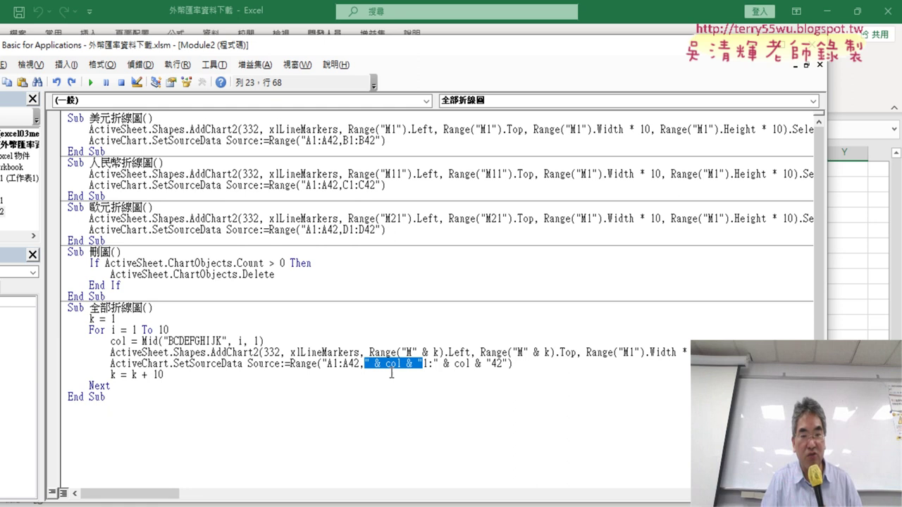
{"action": "mouse_move", "coordinate": [405, 499]}
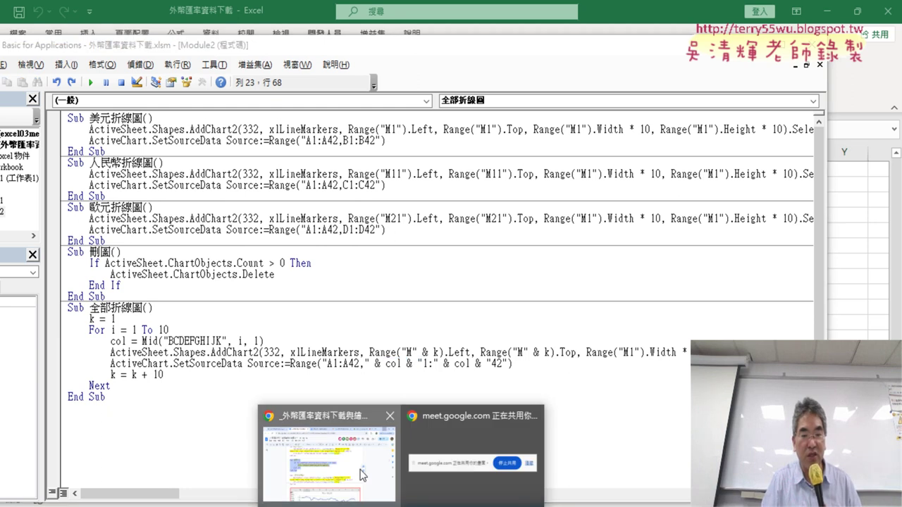
Switch to the Google Docs lesson note and scroll down to its Sub 全部折線圖() code
{"action": "left_click", "coordinate": [329, 432]}
{"action": "scroll", "coordinate": [504, 360], "scroll_direction": "down", "scroll_amount": 3}
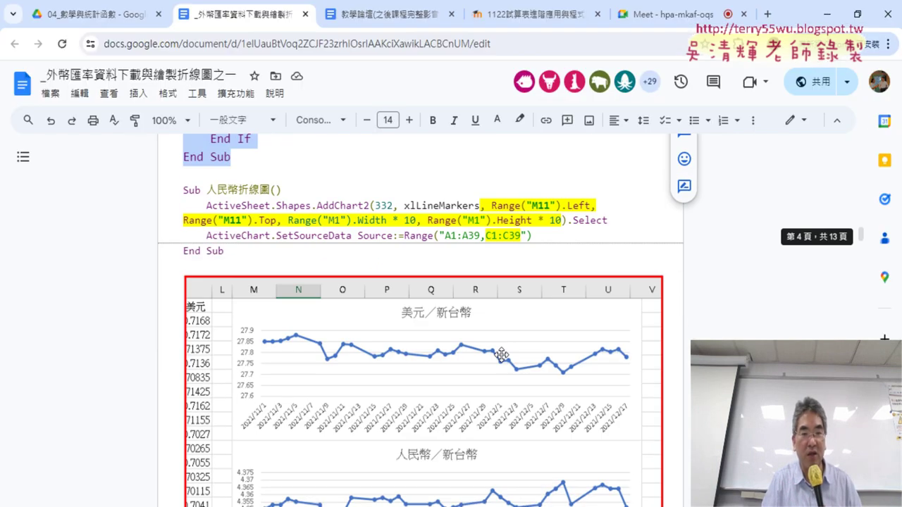
{"action": "scroll", "coordinate": [496, 348], "scroll_direction": "down", "scroll_amount": 1}
{"action": "scroll", "coordinate": [496, 348], "scroll_direction": "down", "scroll_amount": 5}
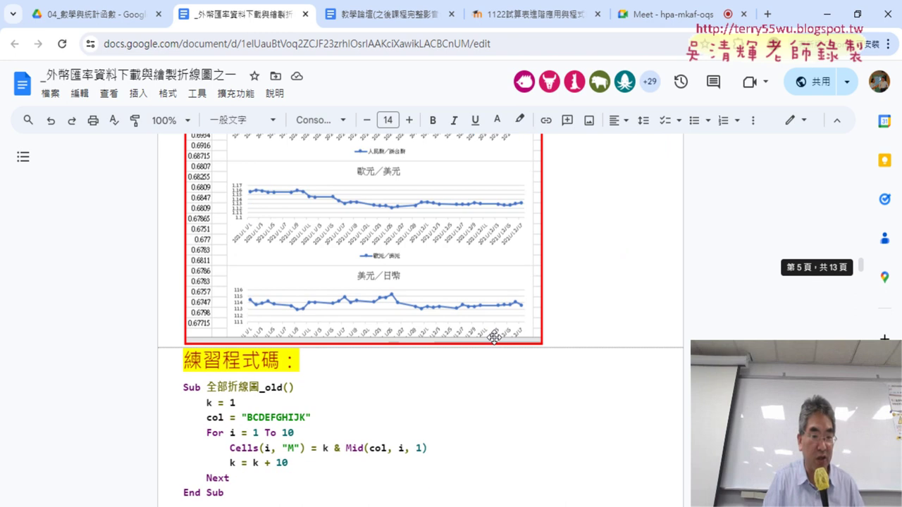
{"action": "scroll", "coordinate": [497, 335], "scroll_direction": "down", "scroll_amount": 4}
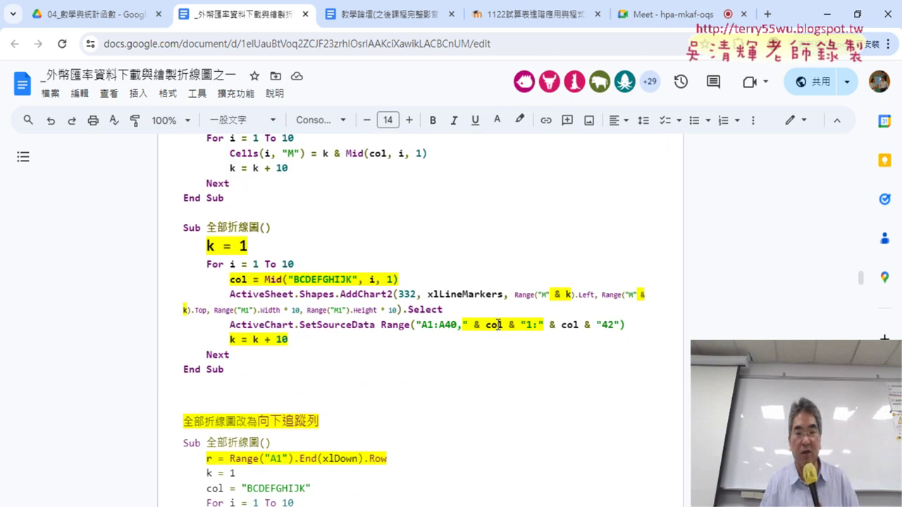